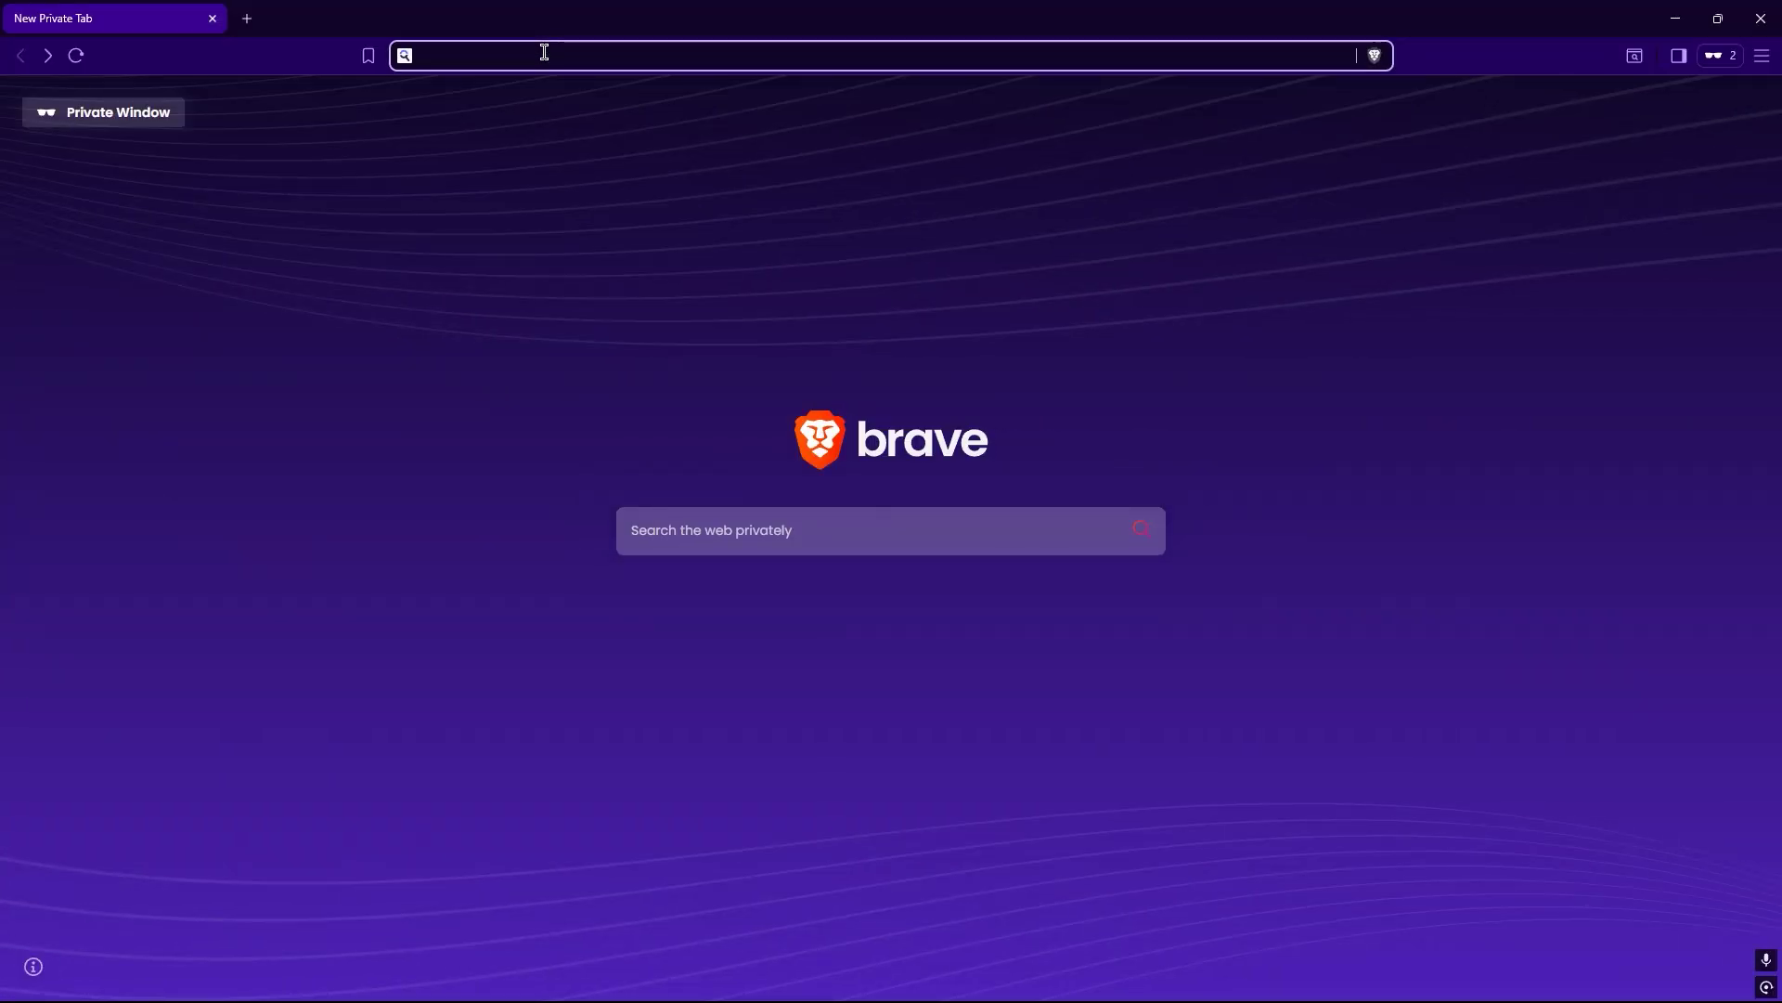
Load simplelogin.io in the private Brave window.
type("simplelogin.")
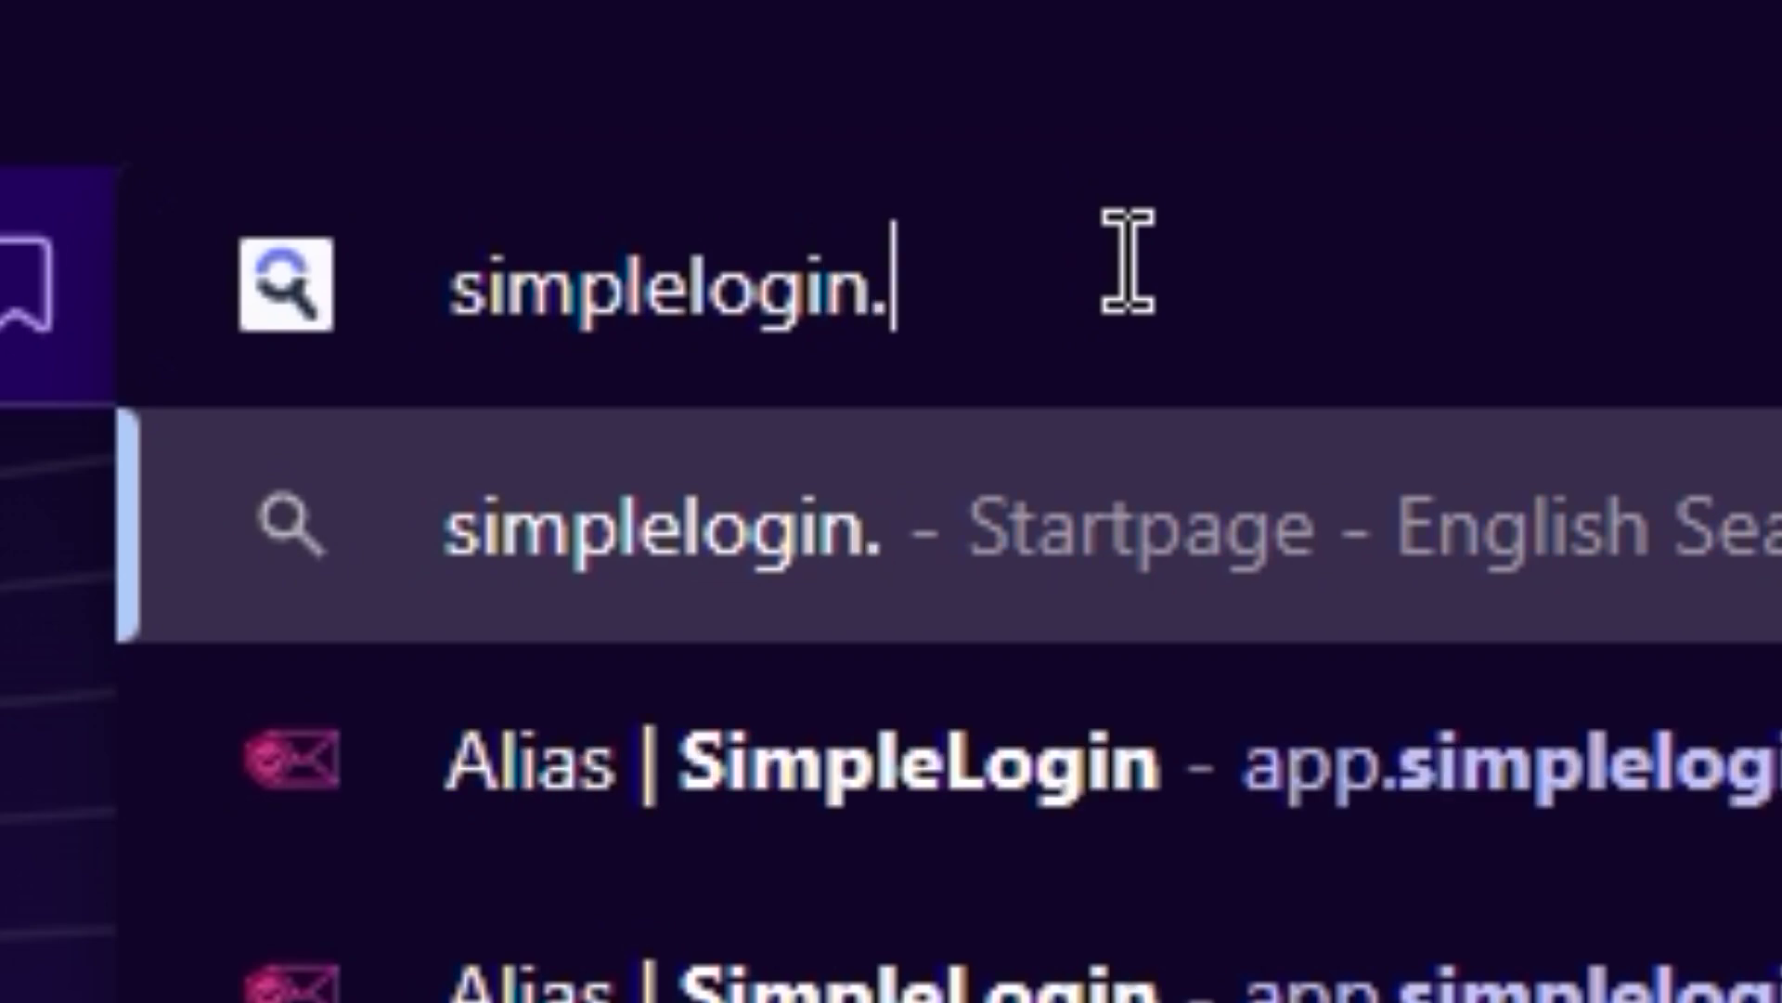
type("io")
key("Return")
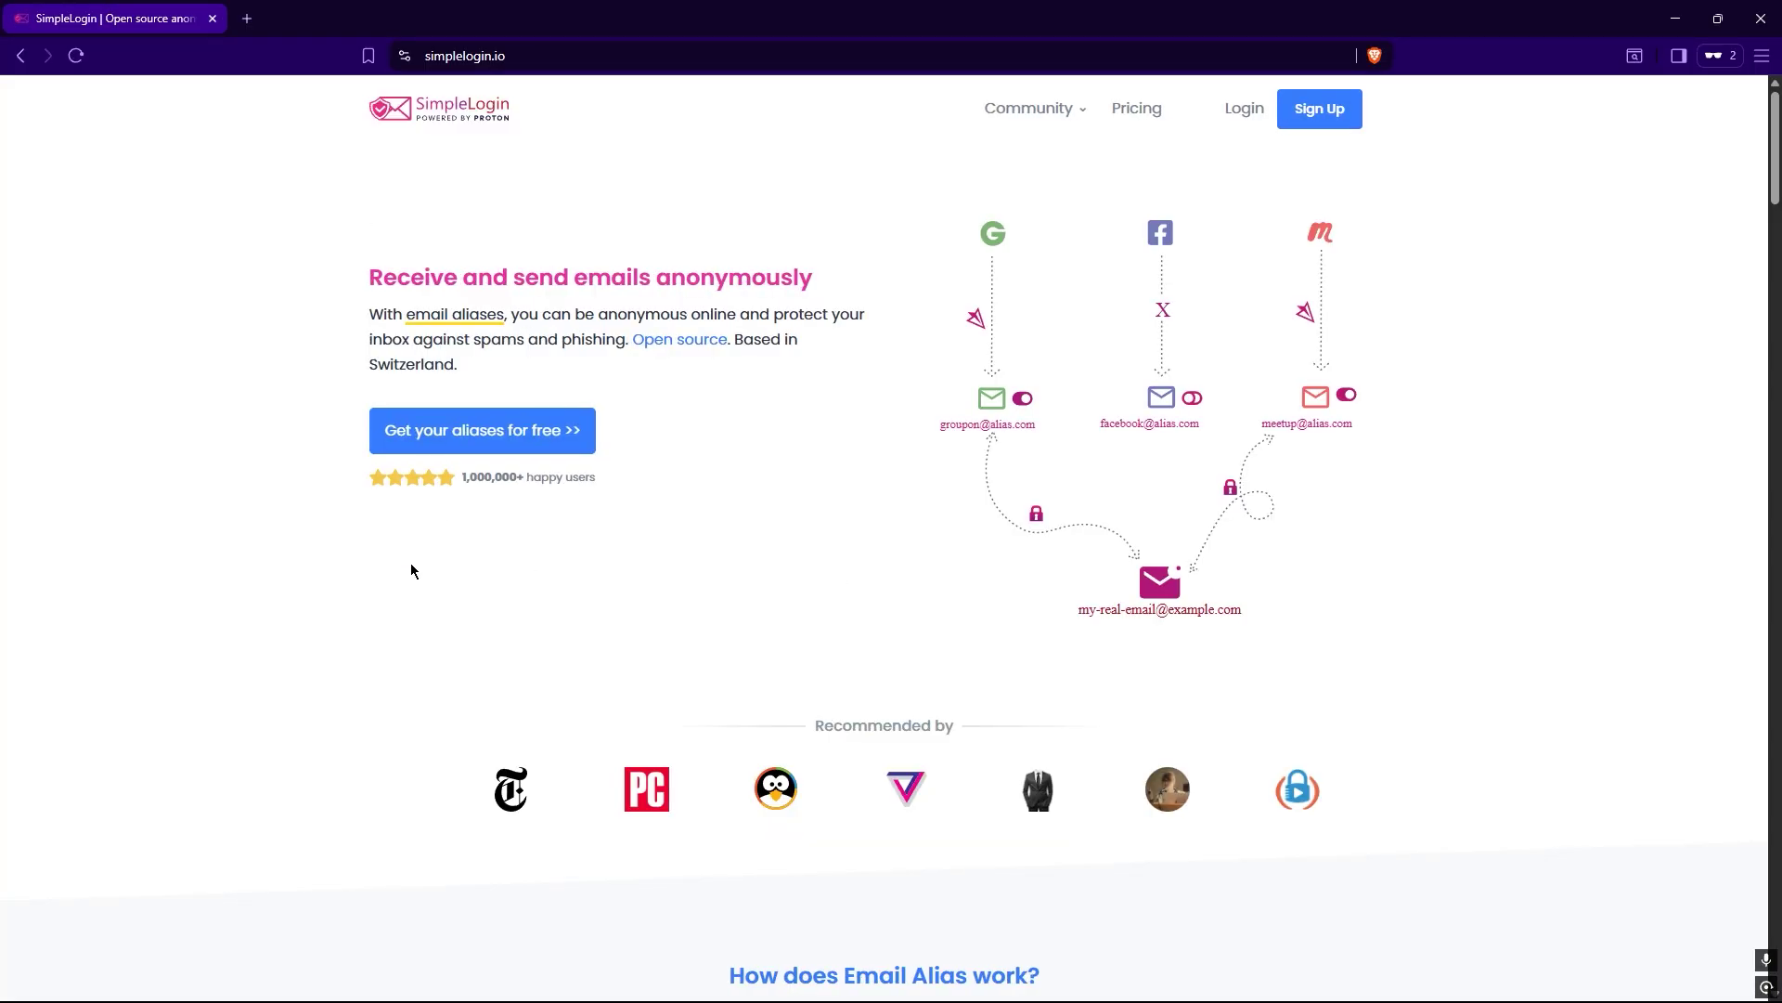
Sign up through 'Get your aliases for free' and reach the Aliases dashboard with the newsletter alias.
left_click(501, 427)
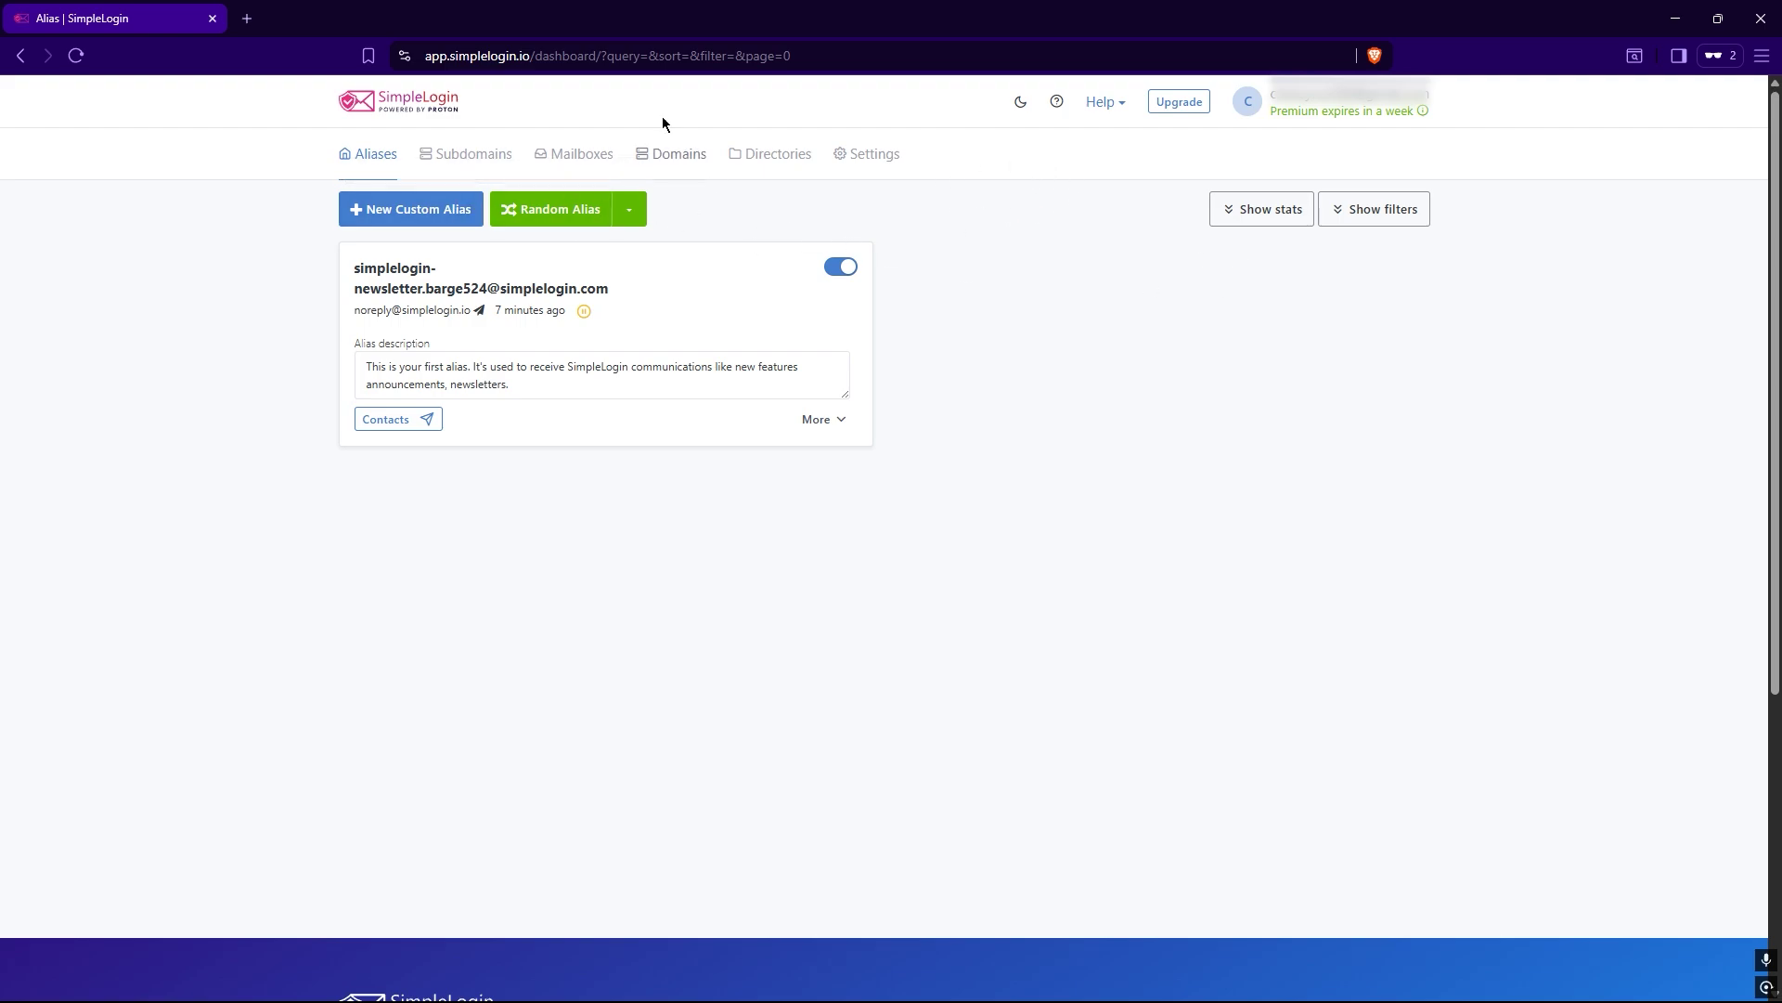
Create a custom alias with prefix 'example' on the default simplelogin.com domain and note 'example'.
left_click(351, 208)
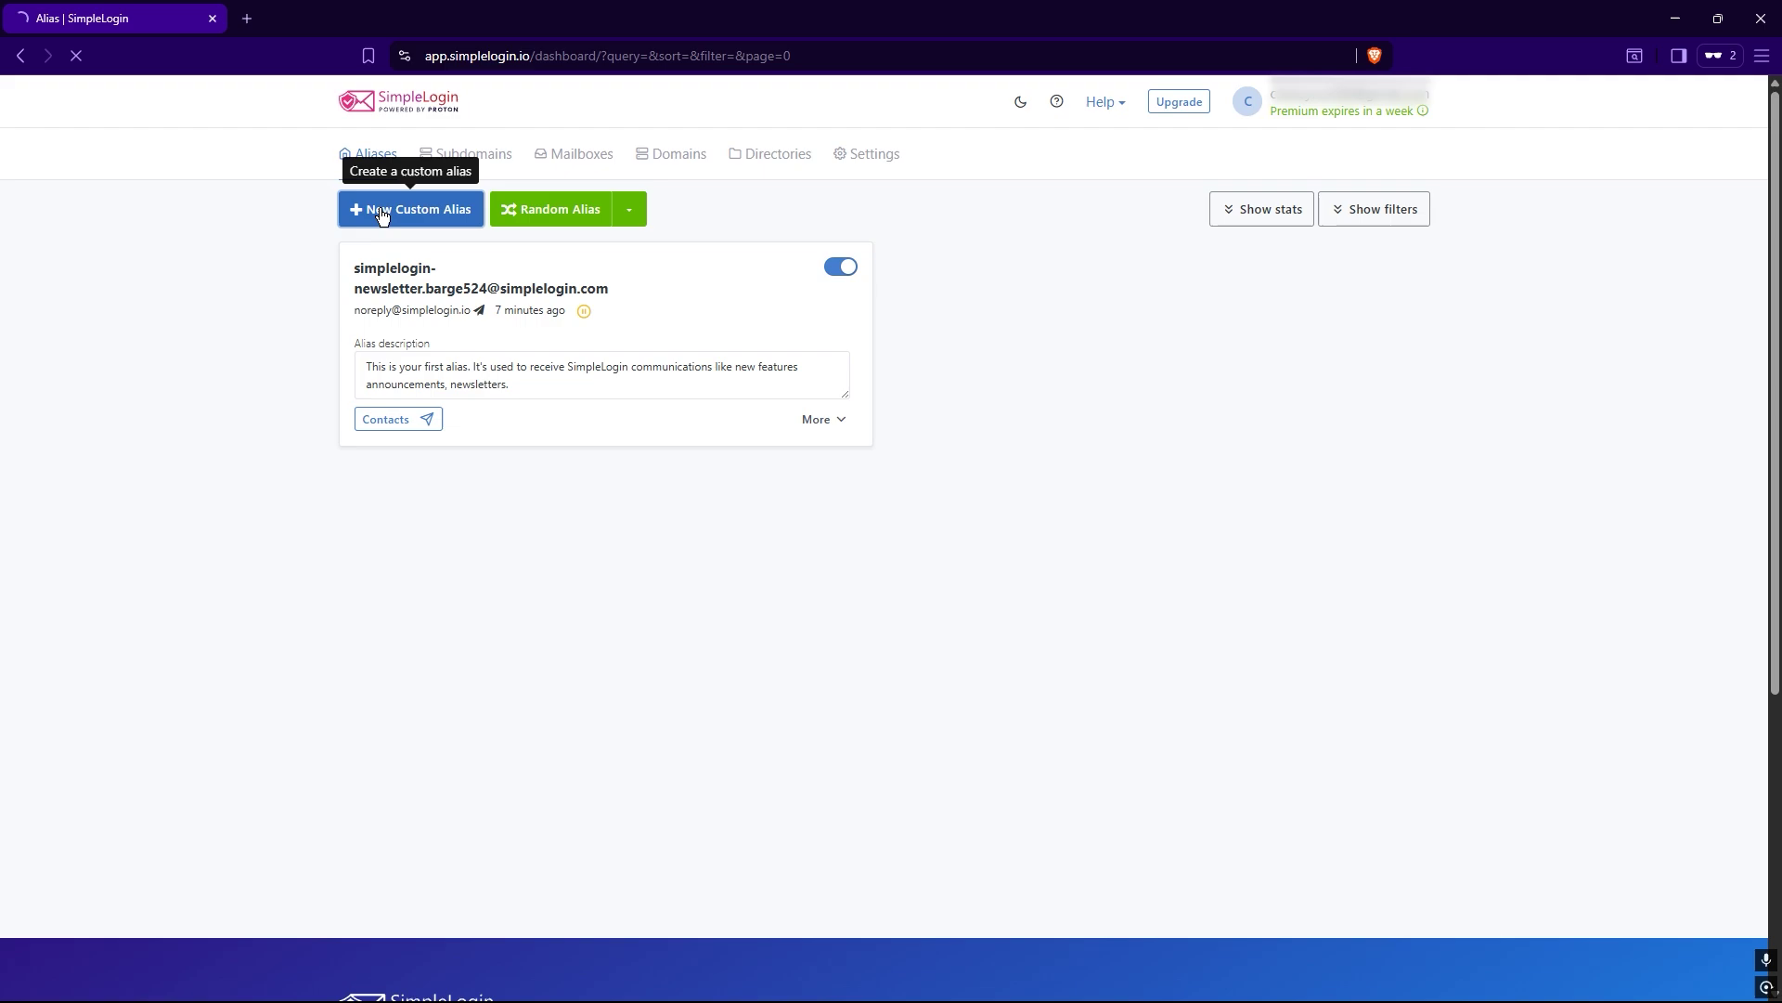
left_click(533, 384)
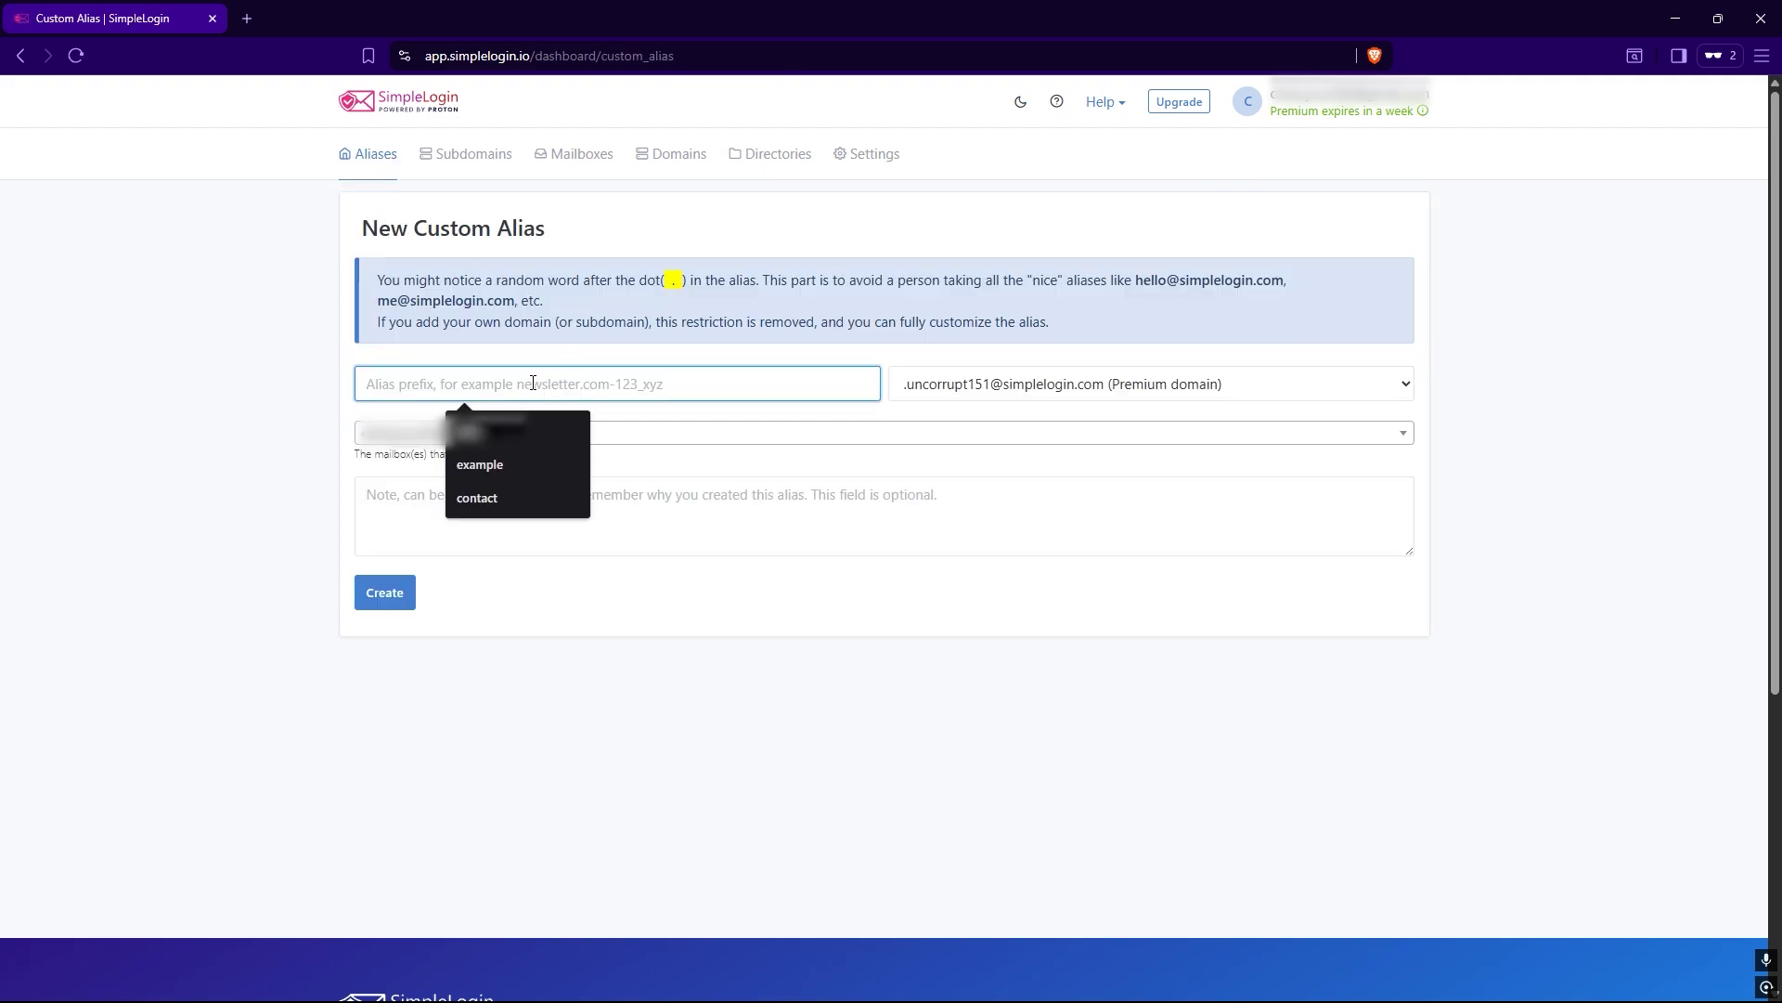
key("Down")
key("Return")
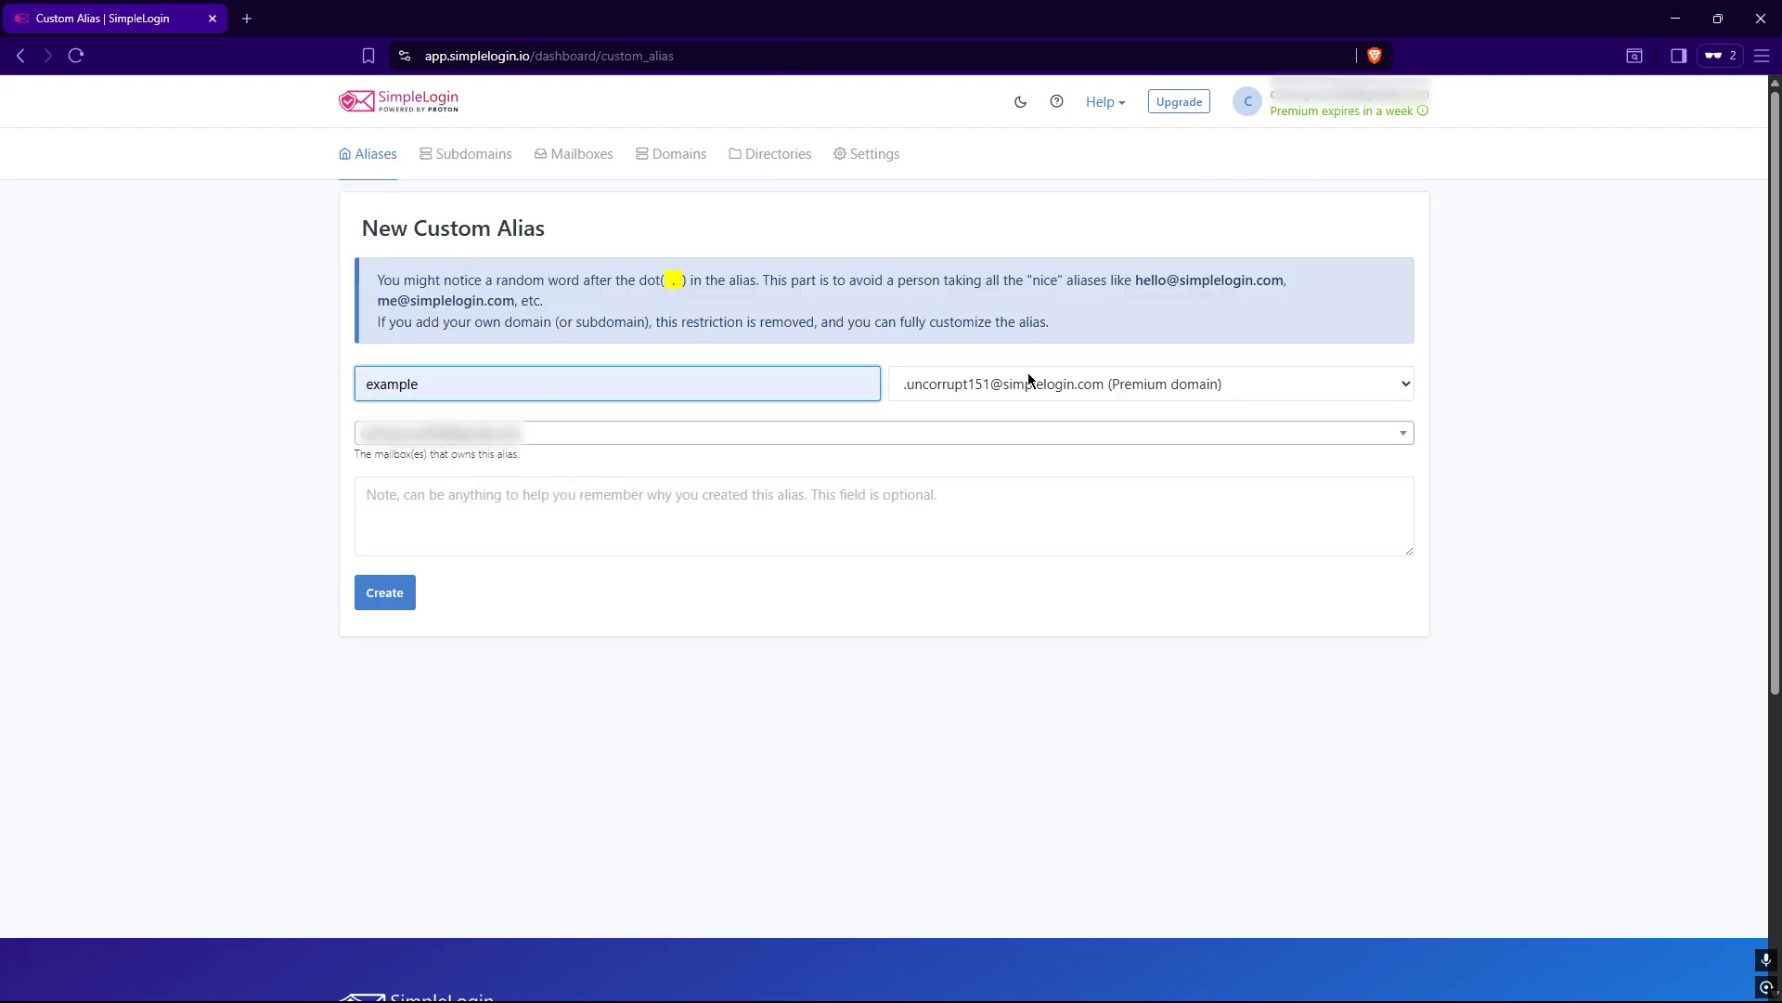
left_click(1028, 380)
left_click(1133, 427)
left_click(1142, 395)
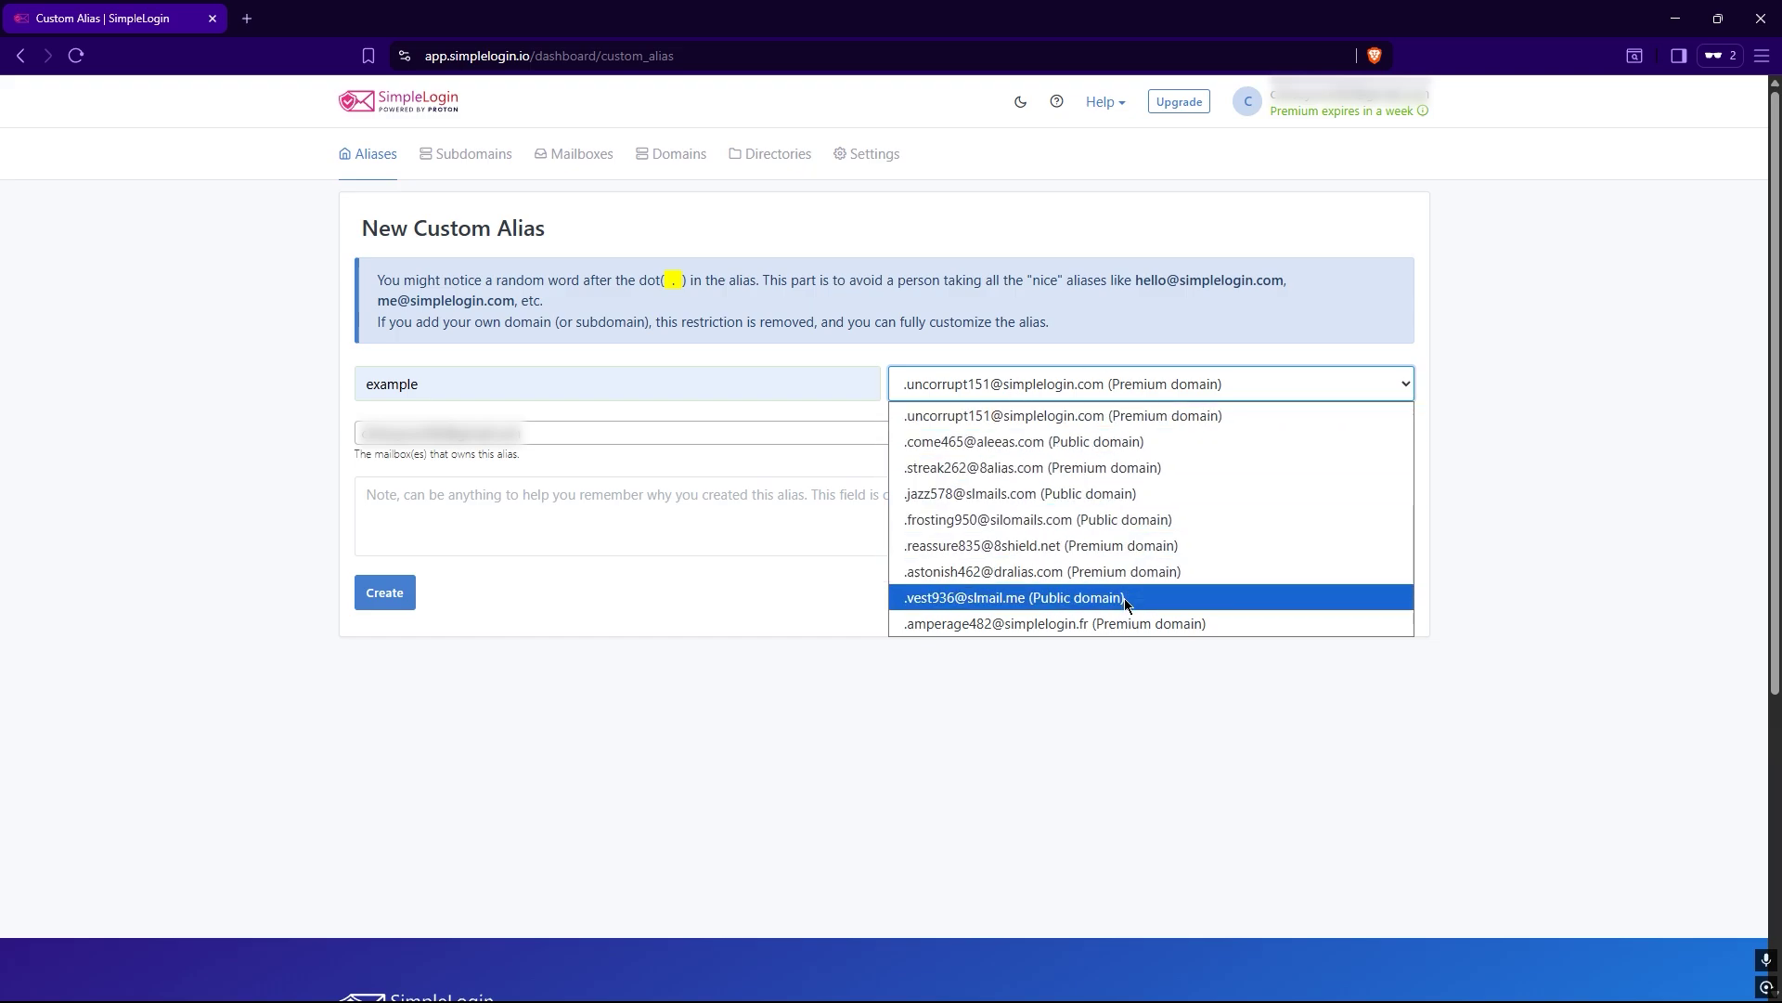
left_click(1334, 408)
left_click(625, 502)
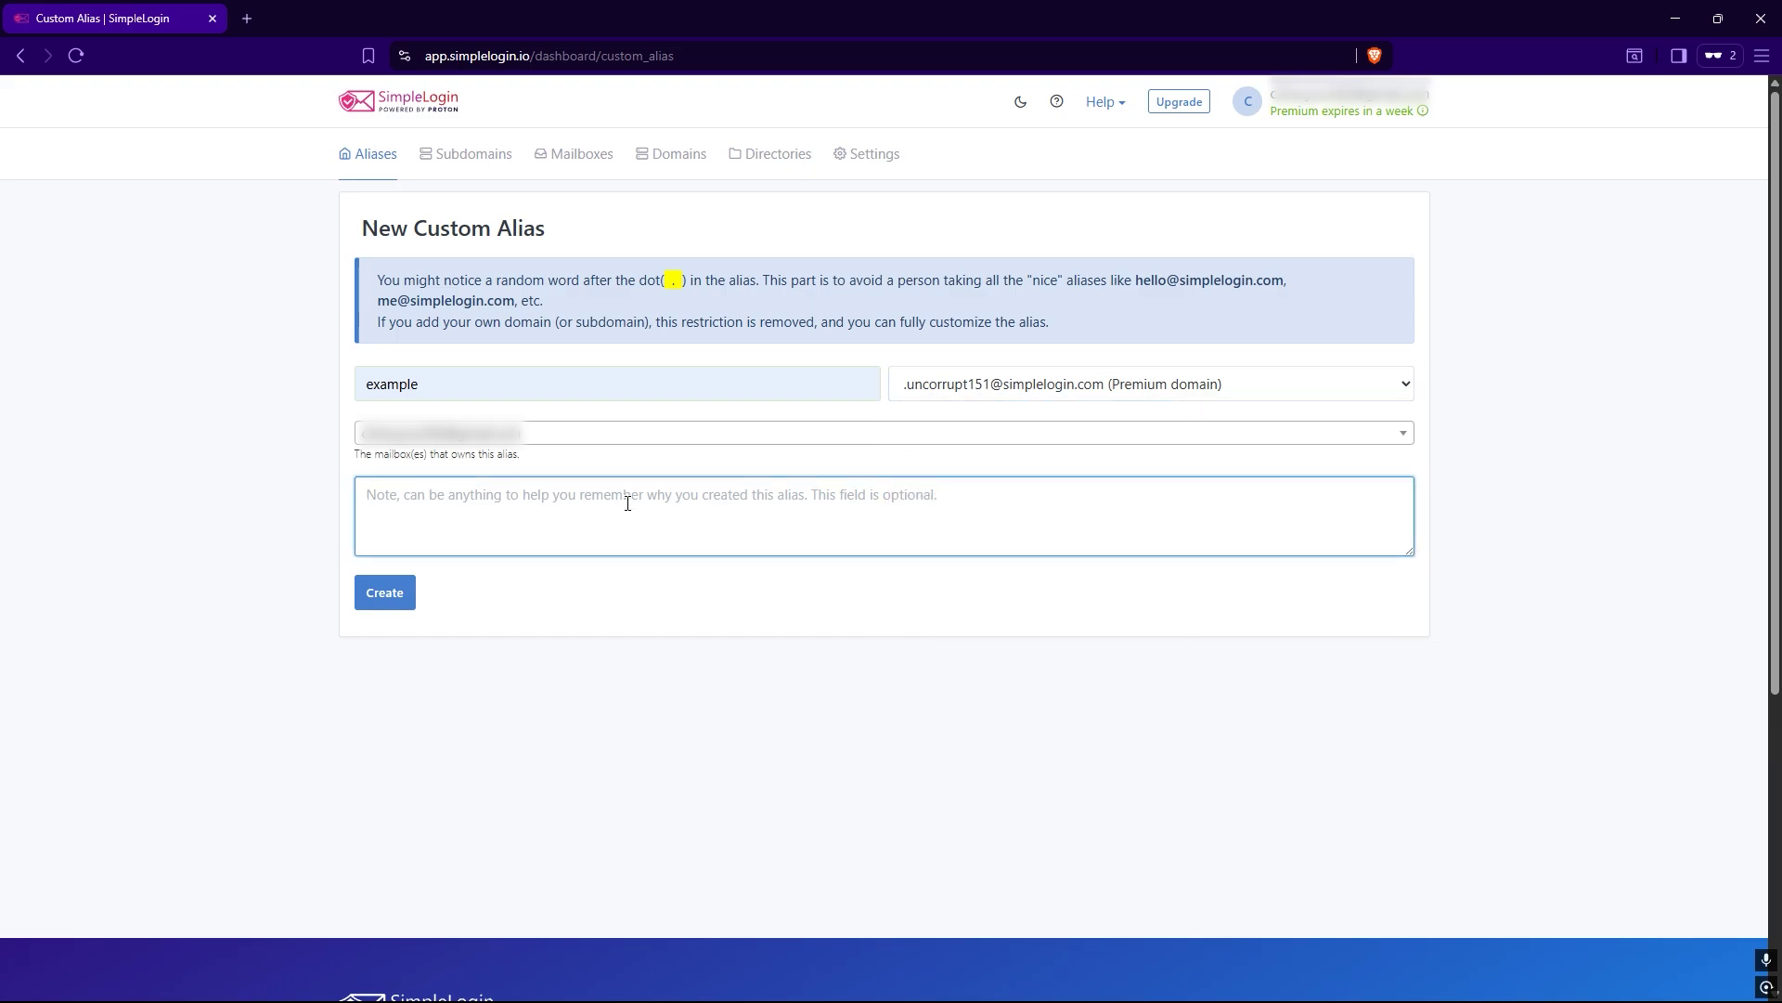
type("example")
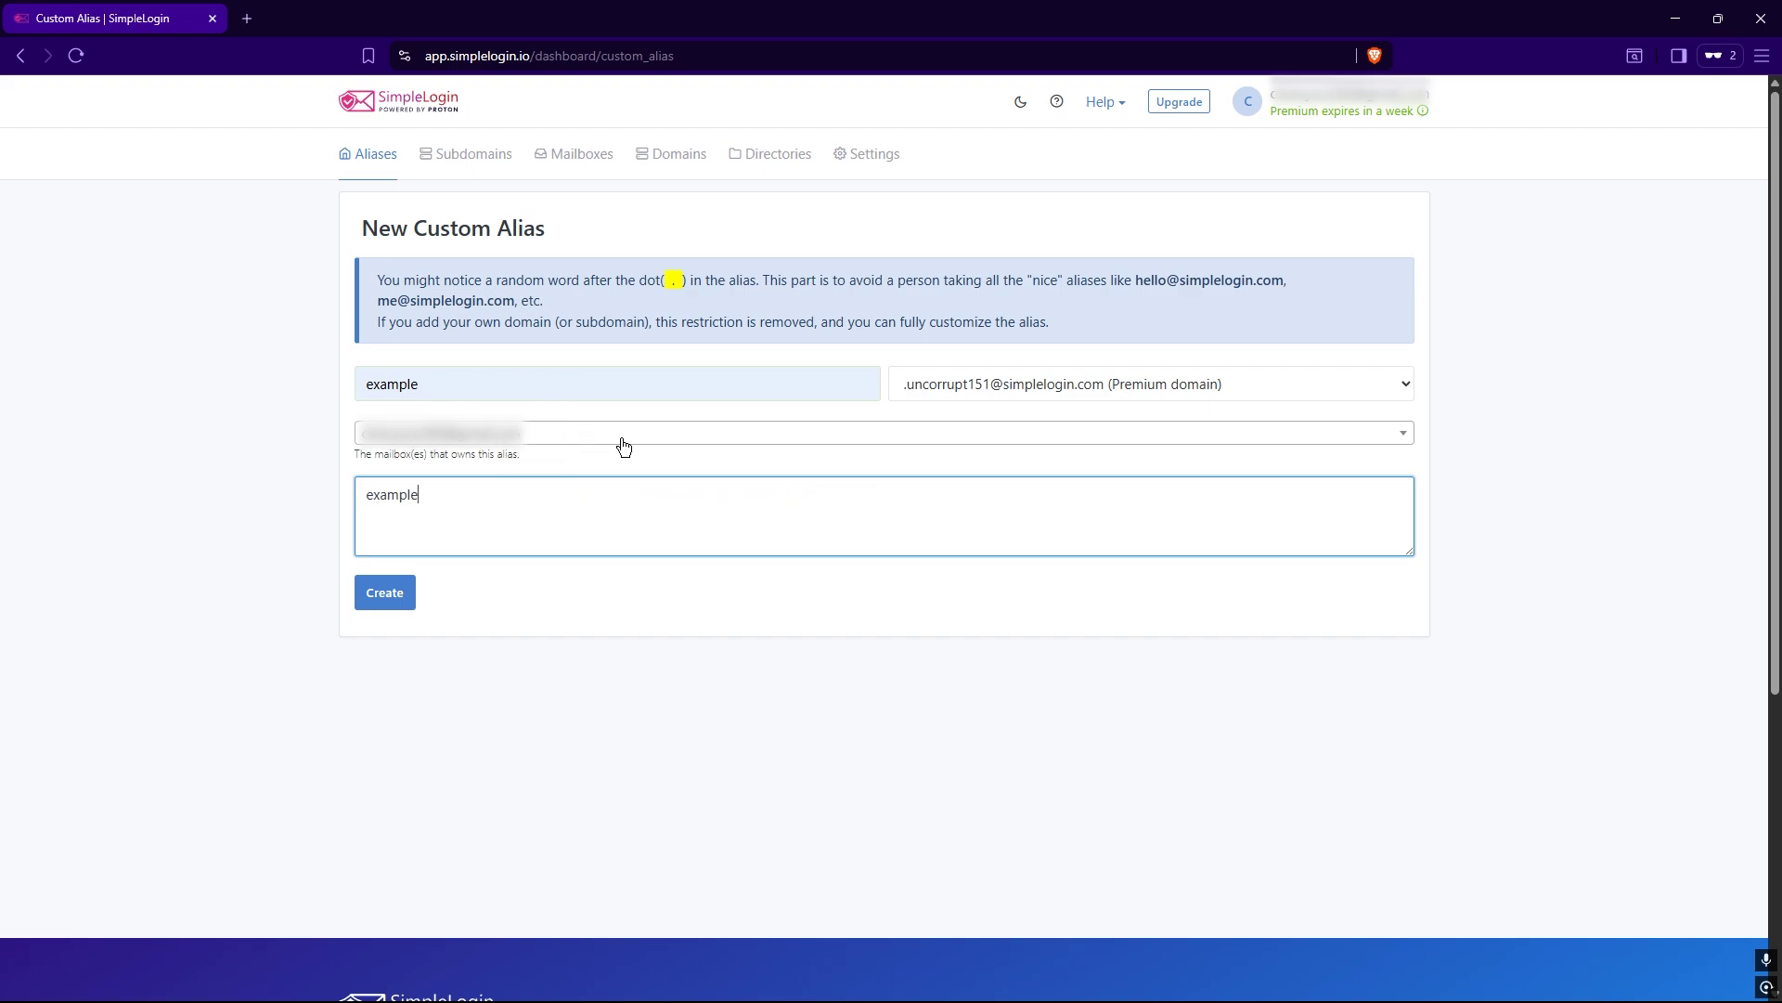
left_click(387, 601)
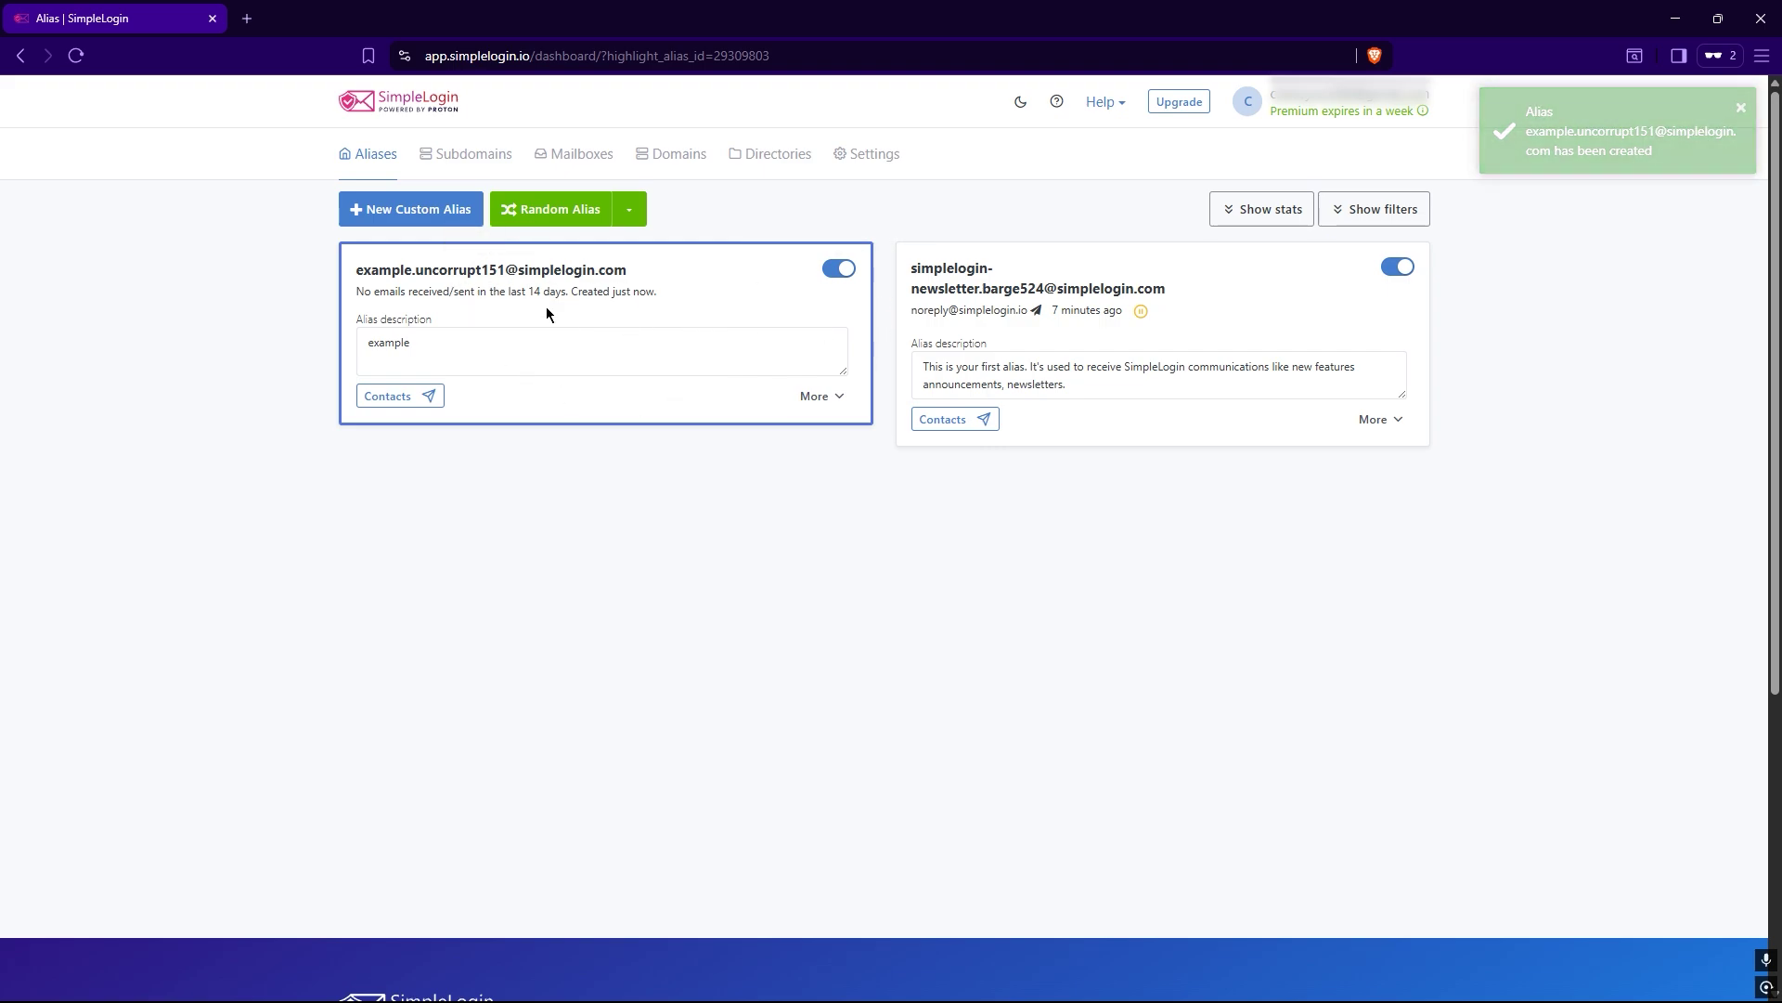
Visit the Mailboxes page and read its forwarding explanation.
left_click(577, 154)
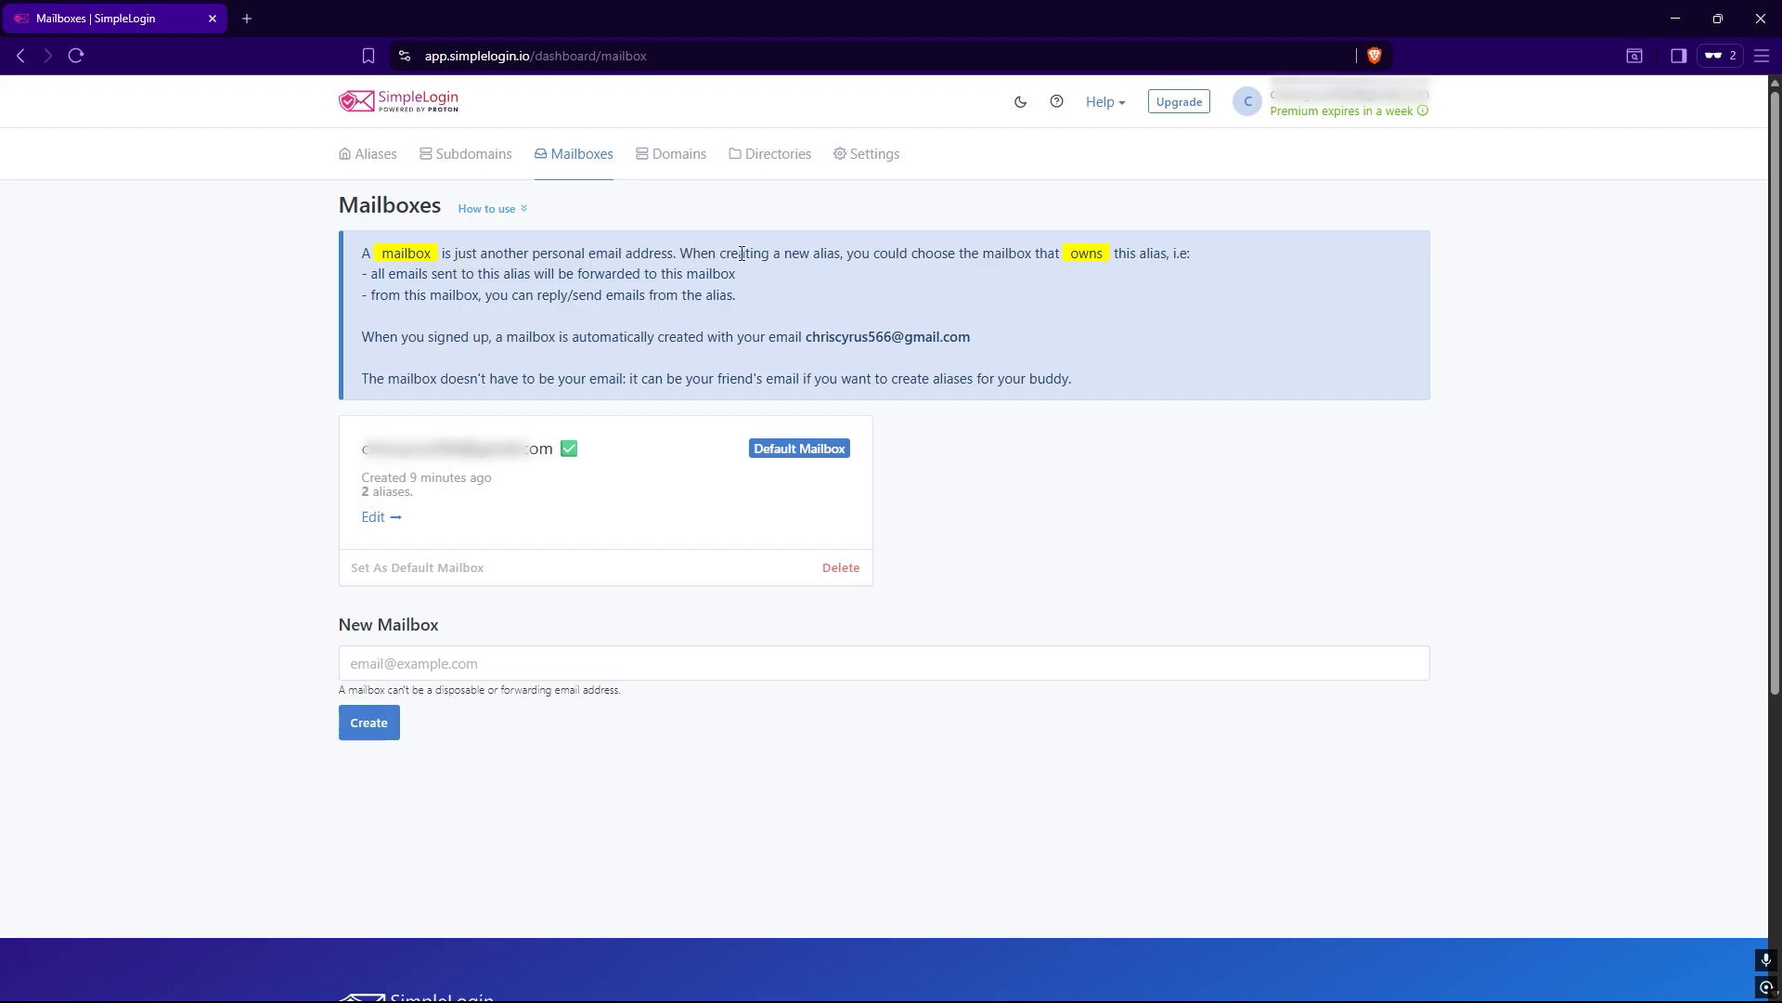
left_click_drag(592, 273, 861, 290)
left_click(424, 397)
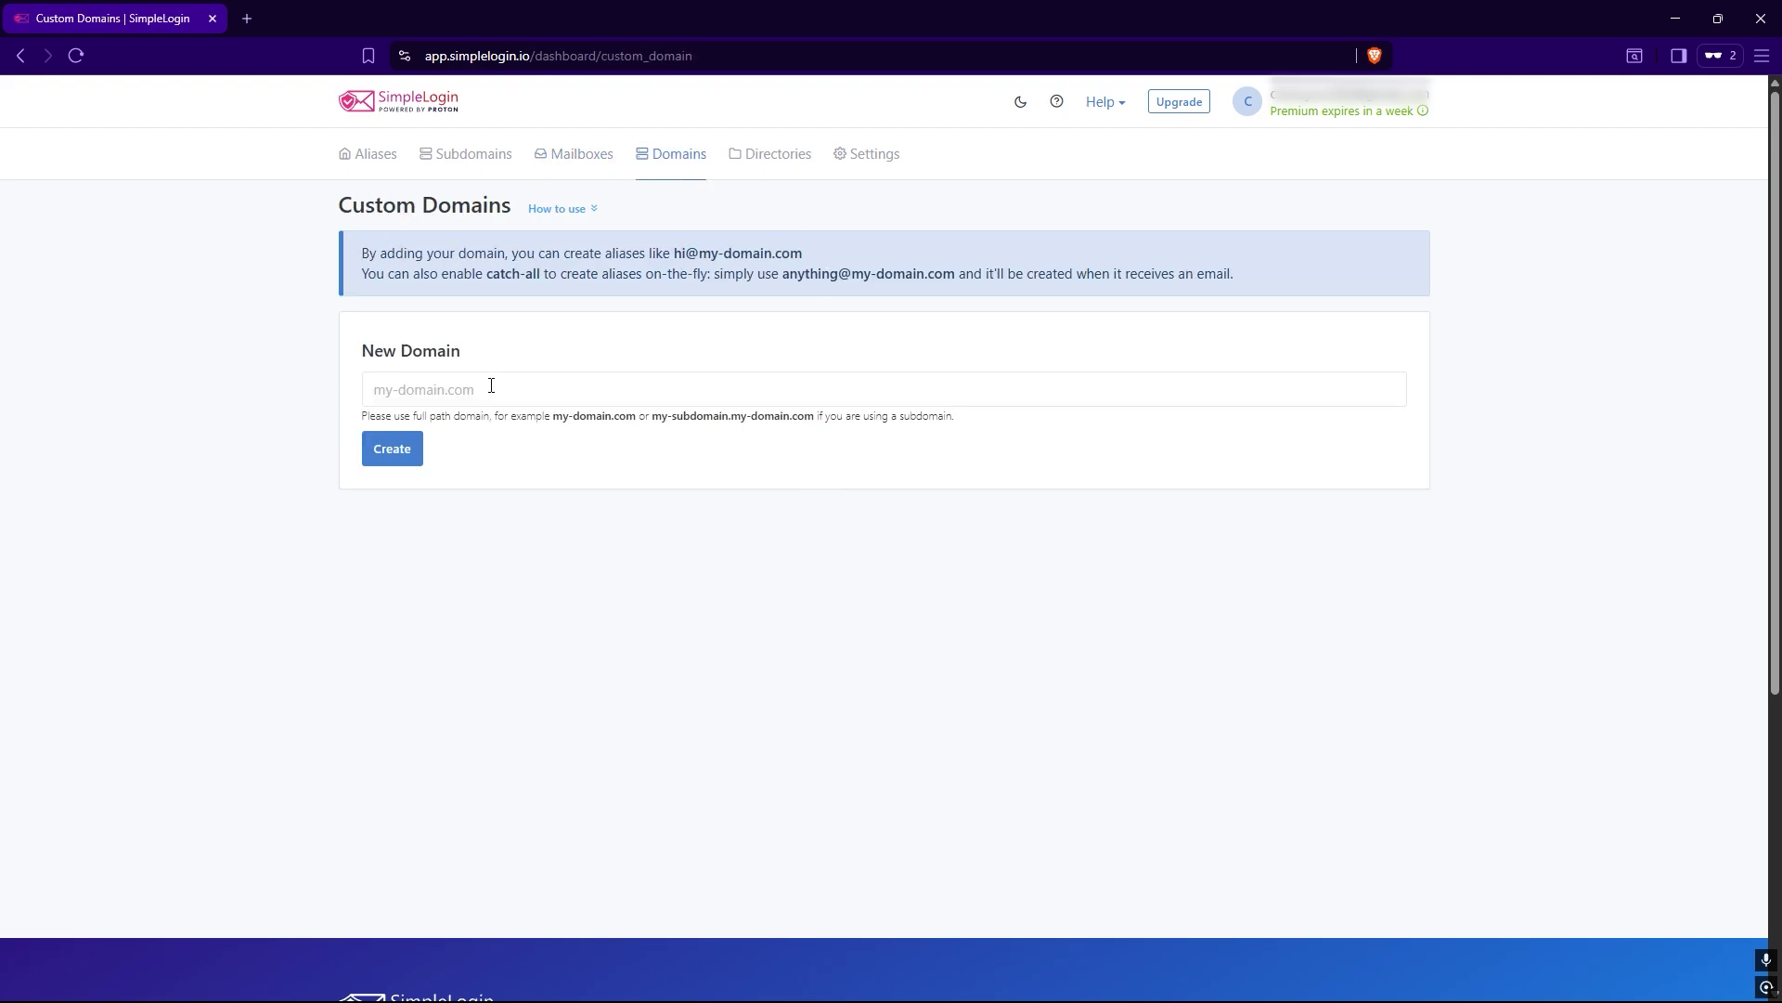
Add mybidnessss.com as a new custom domain to reach its DNS setup page.
left_click(491, 385)
type("mybidnessss.com")
left_click(408, 450)
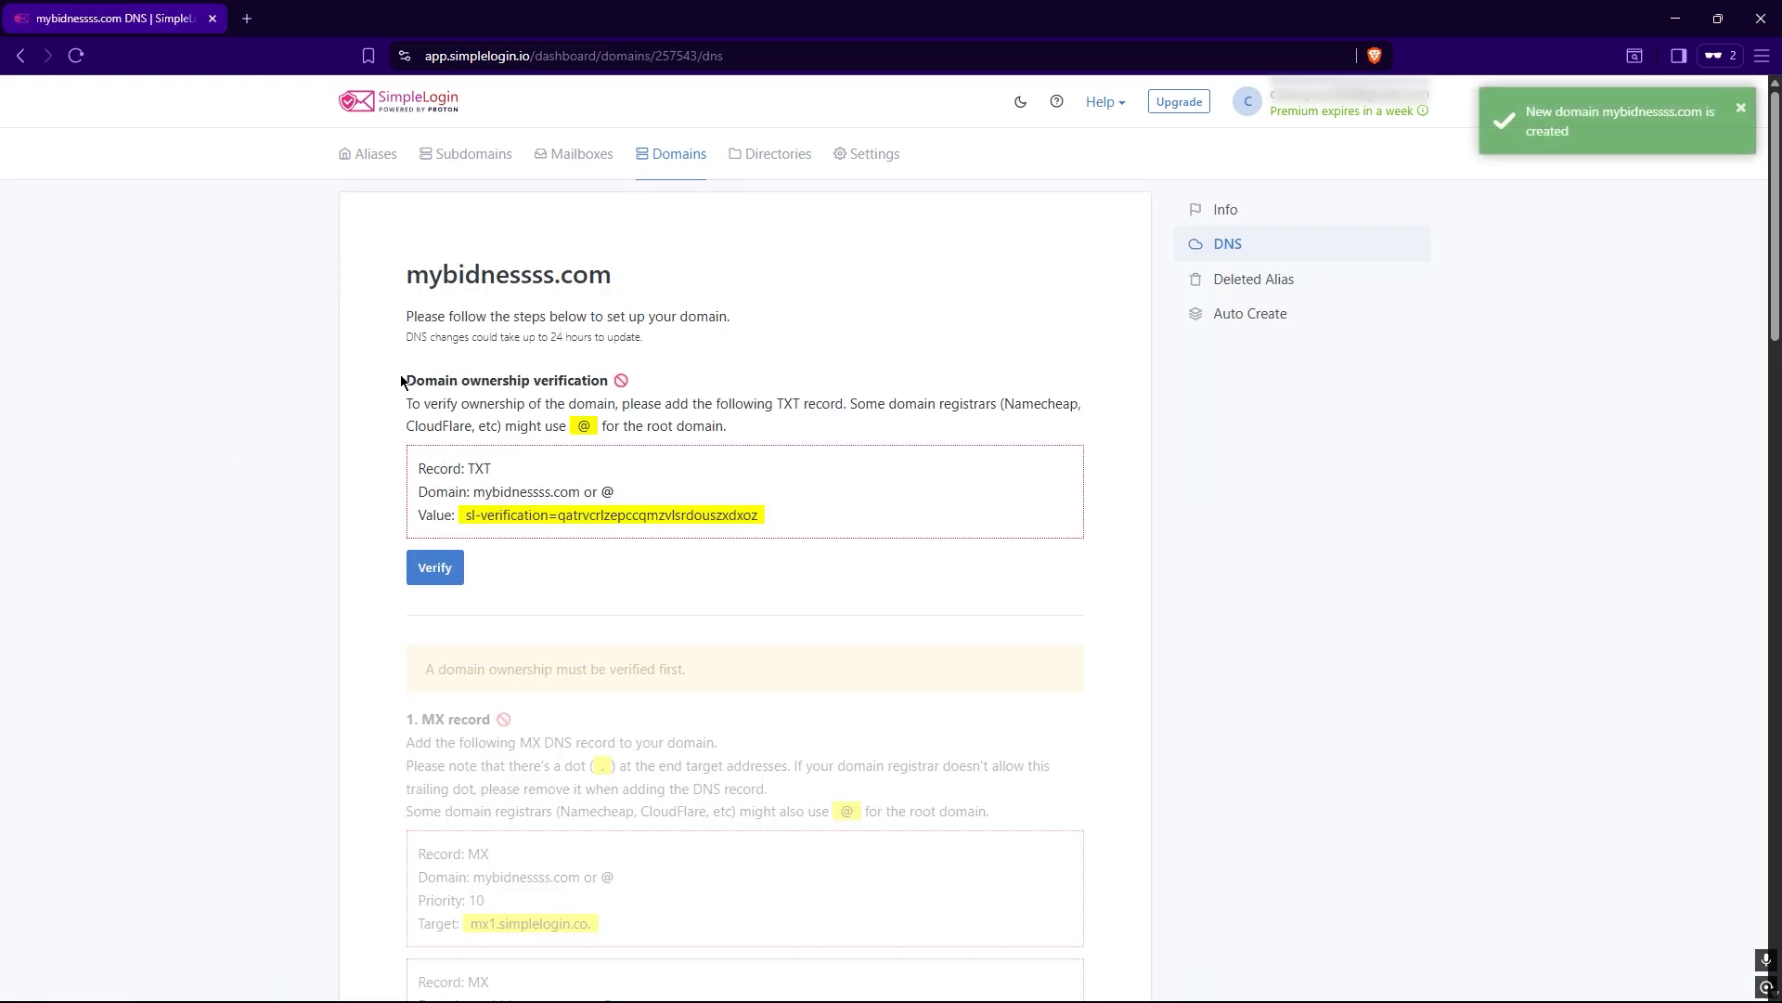
left_click_drag(401, 380, 604, 382)
left_click(648, 392)
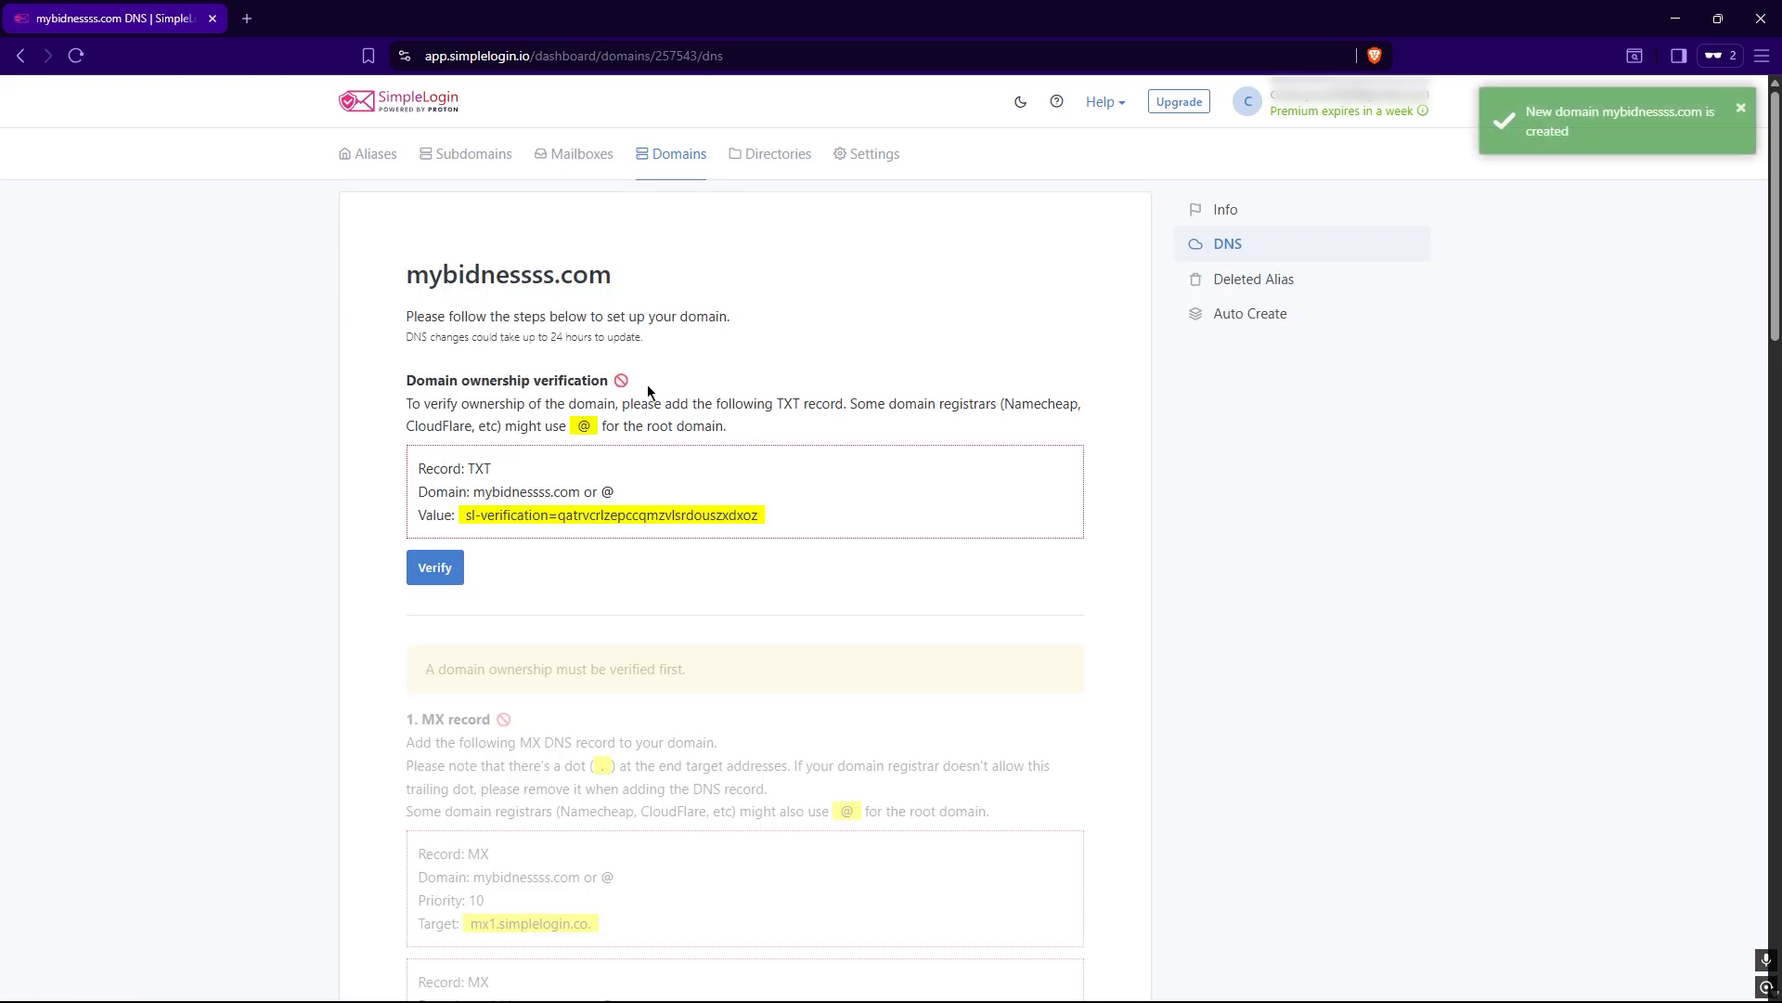
double_click(473, 468)
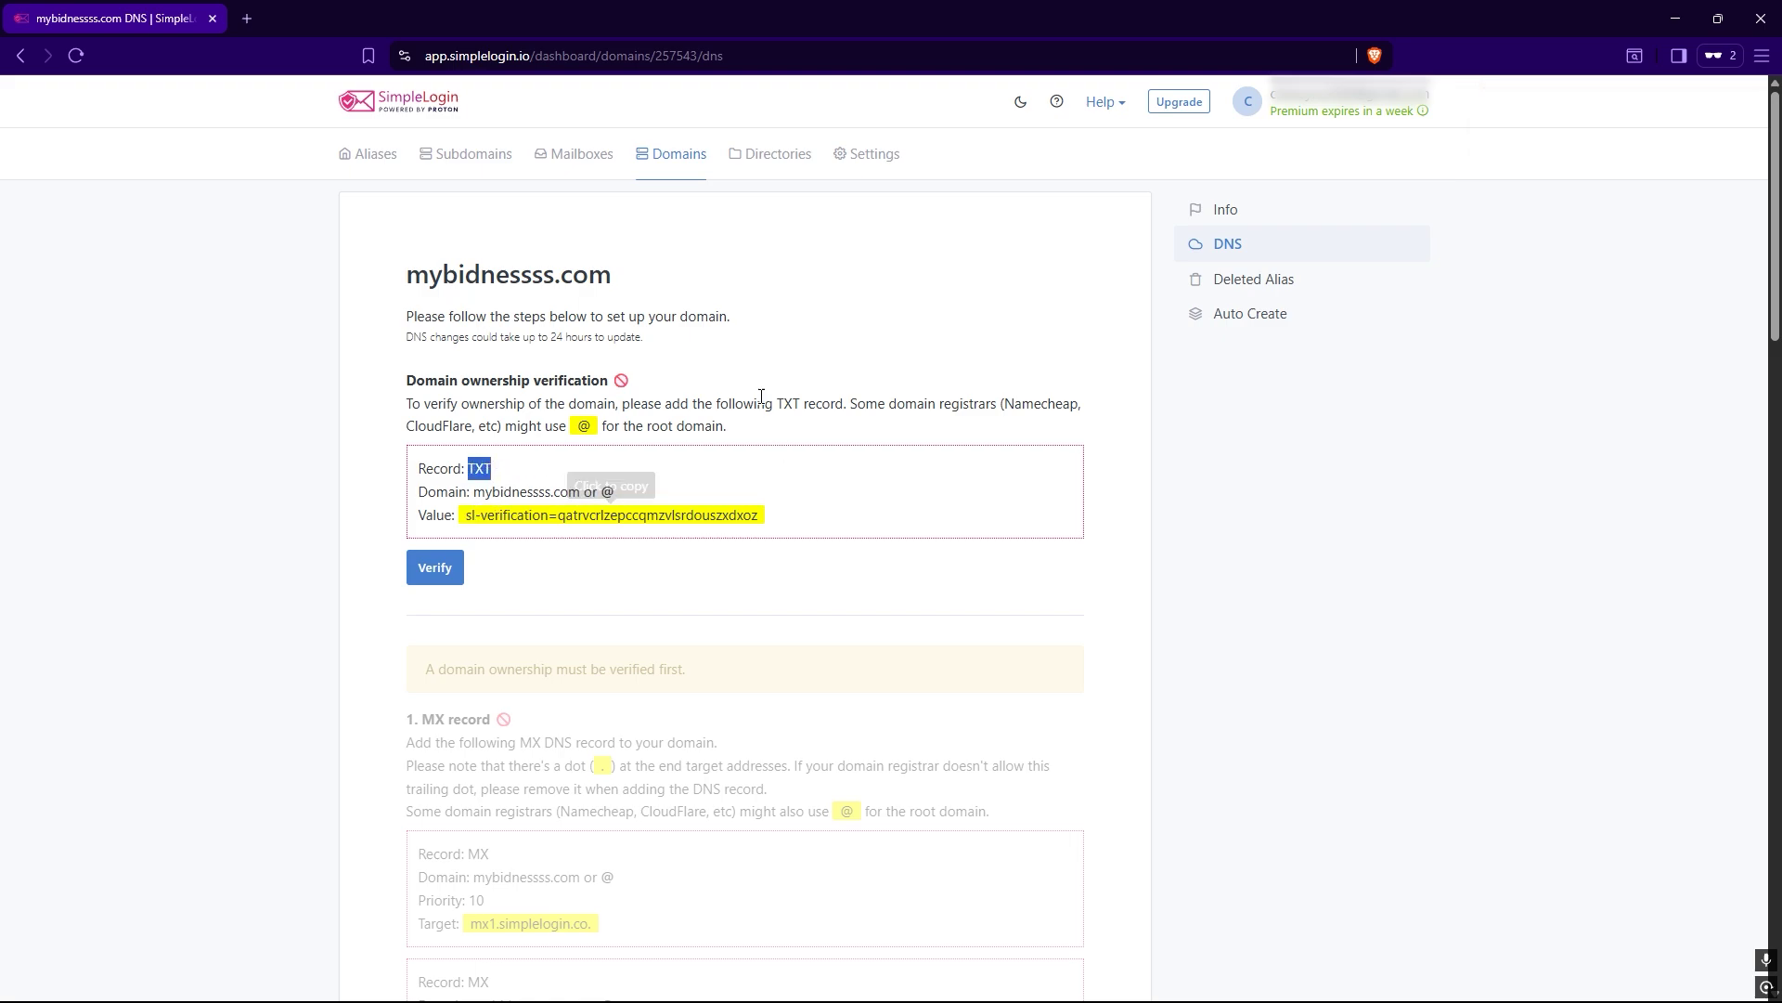
left_click_drag(1006, 406, 1092, 414)
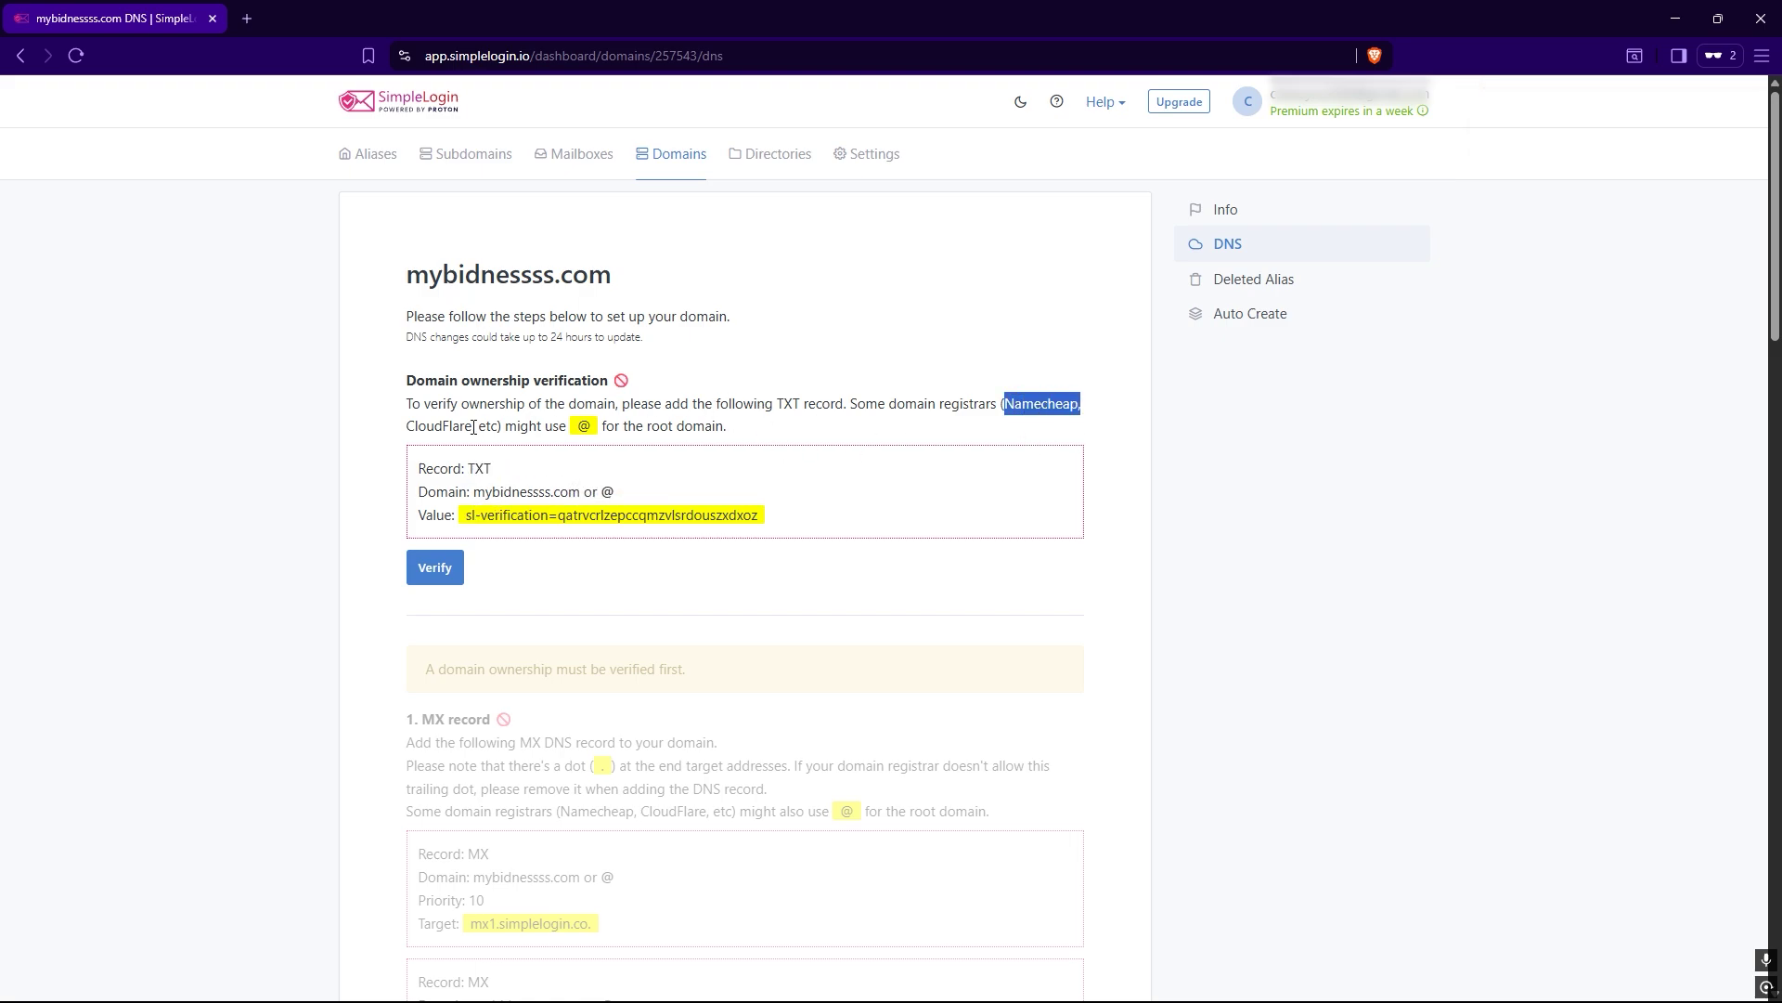
left_click_drag(474, 426, 427, 426)
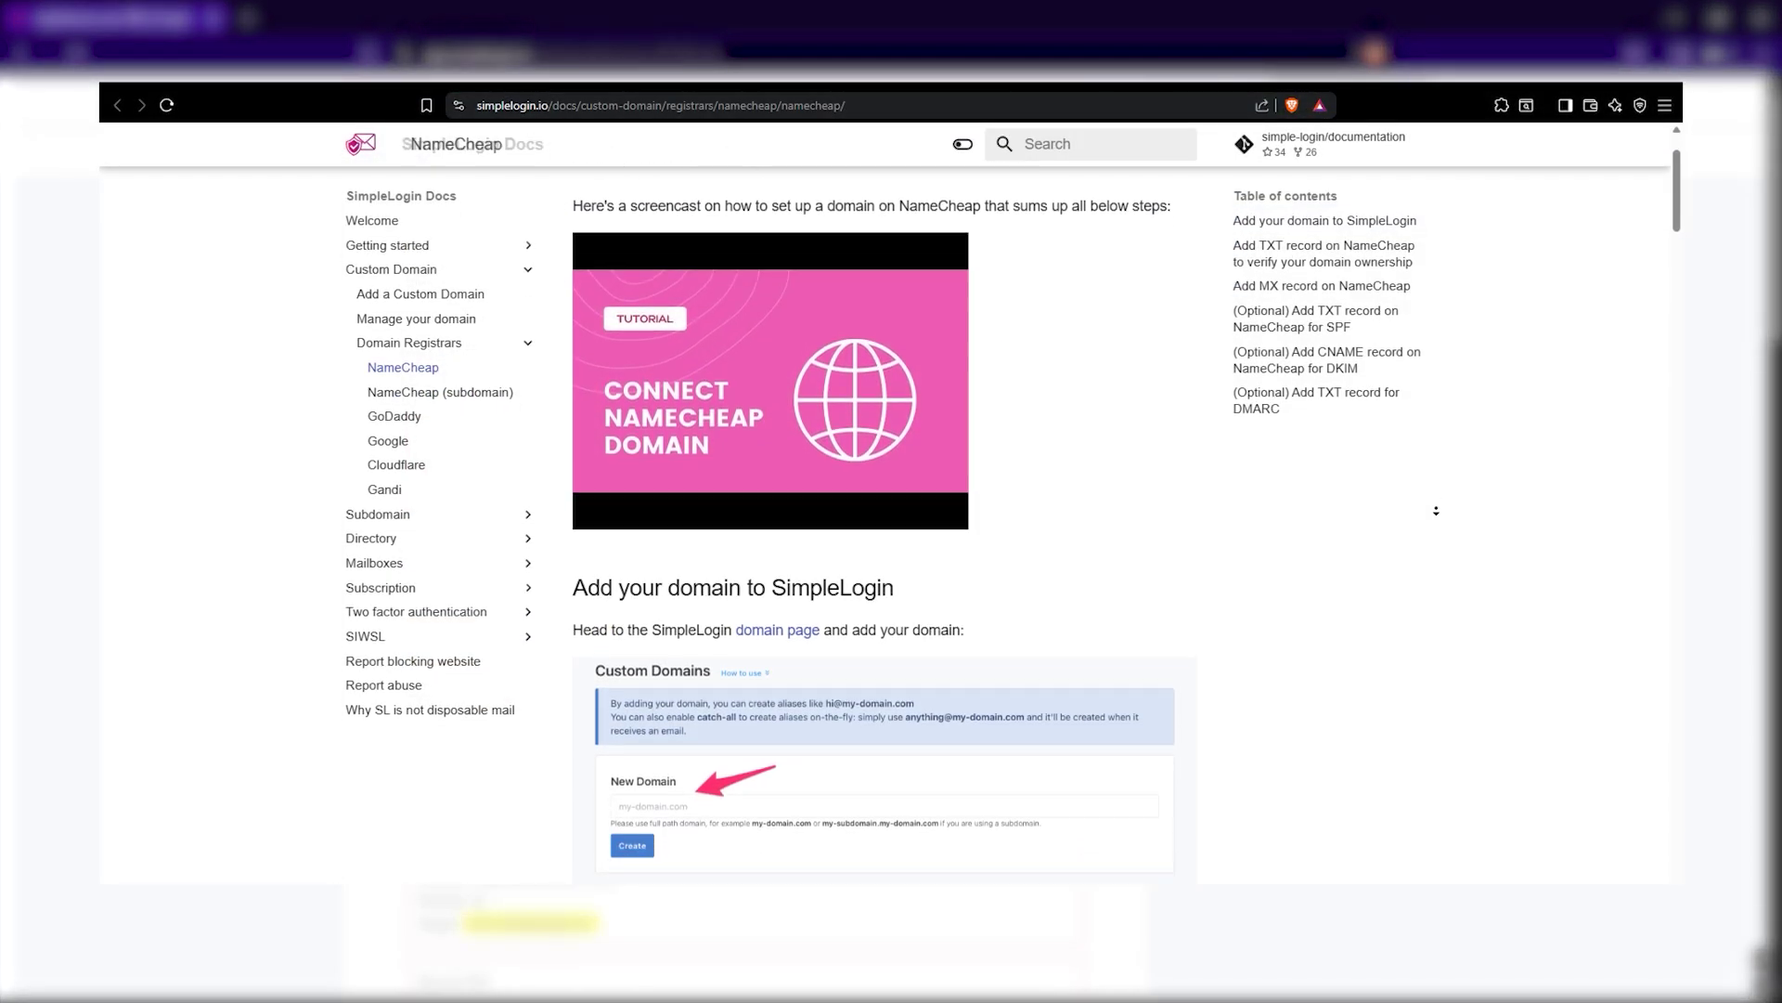
Scroll through the NameCheap DNS setup documentation.
scroll(1436, 510, "down", 10)
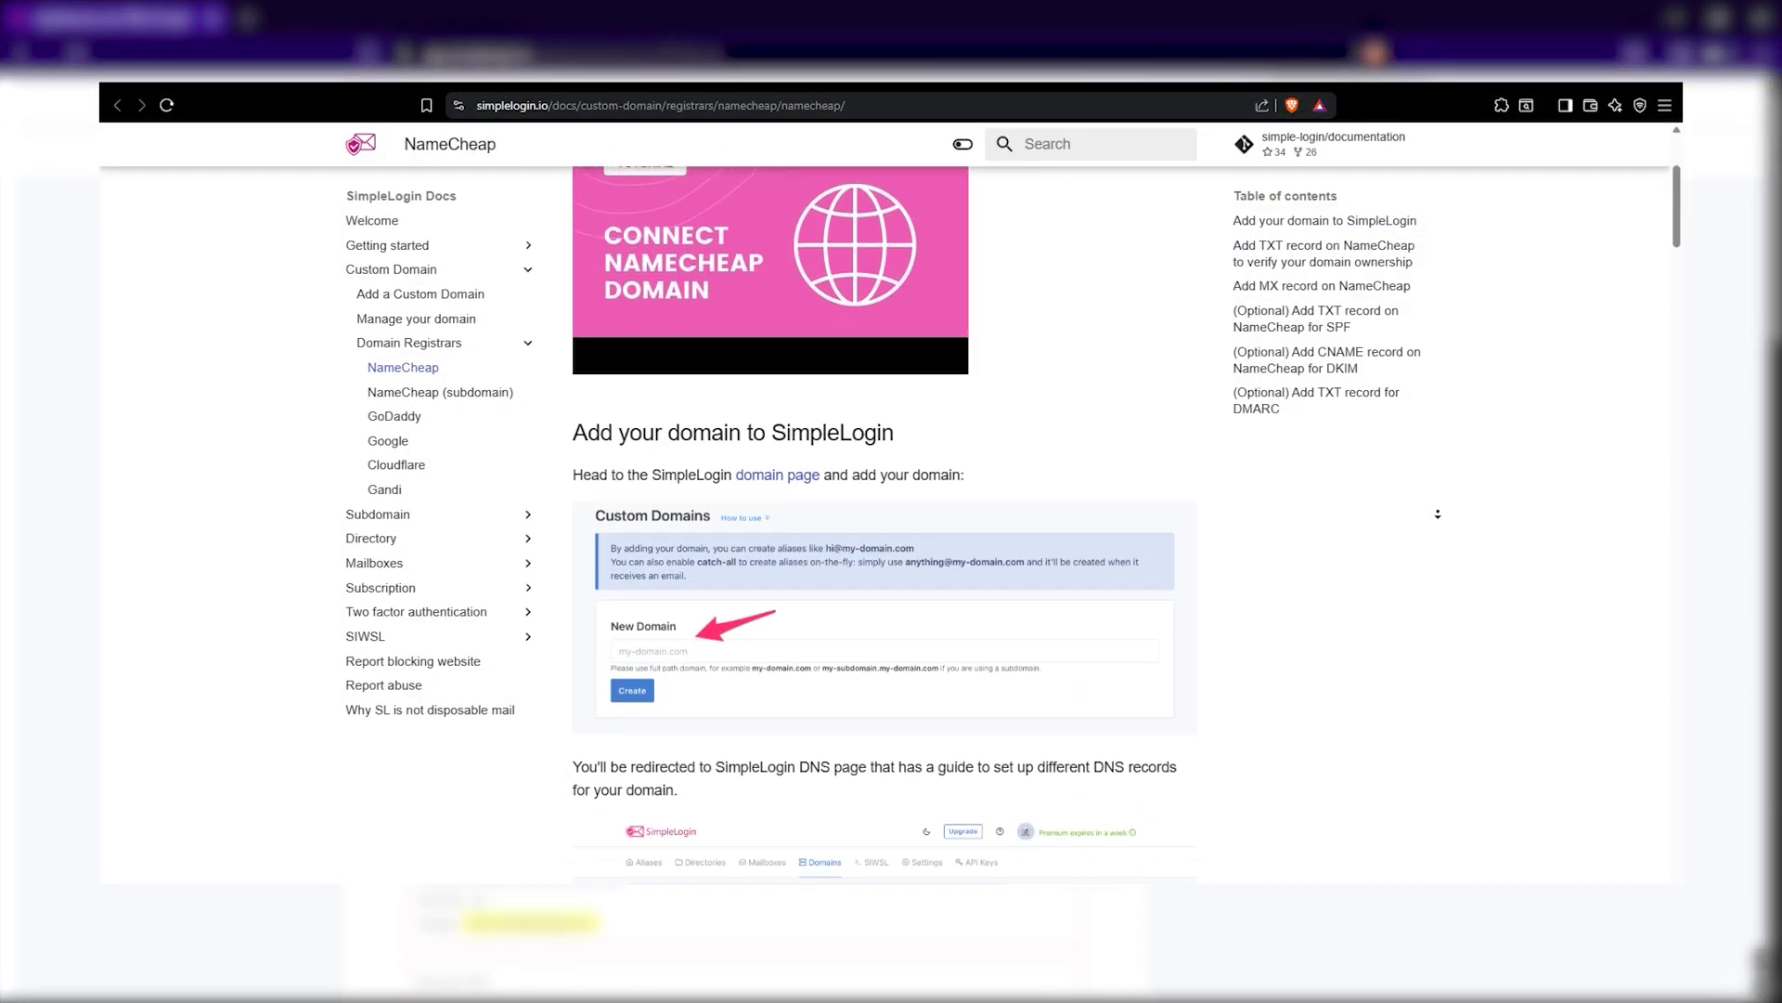
scroll(1436, 526, "down", 8)
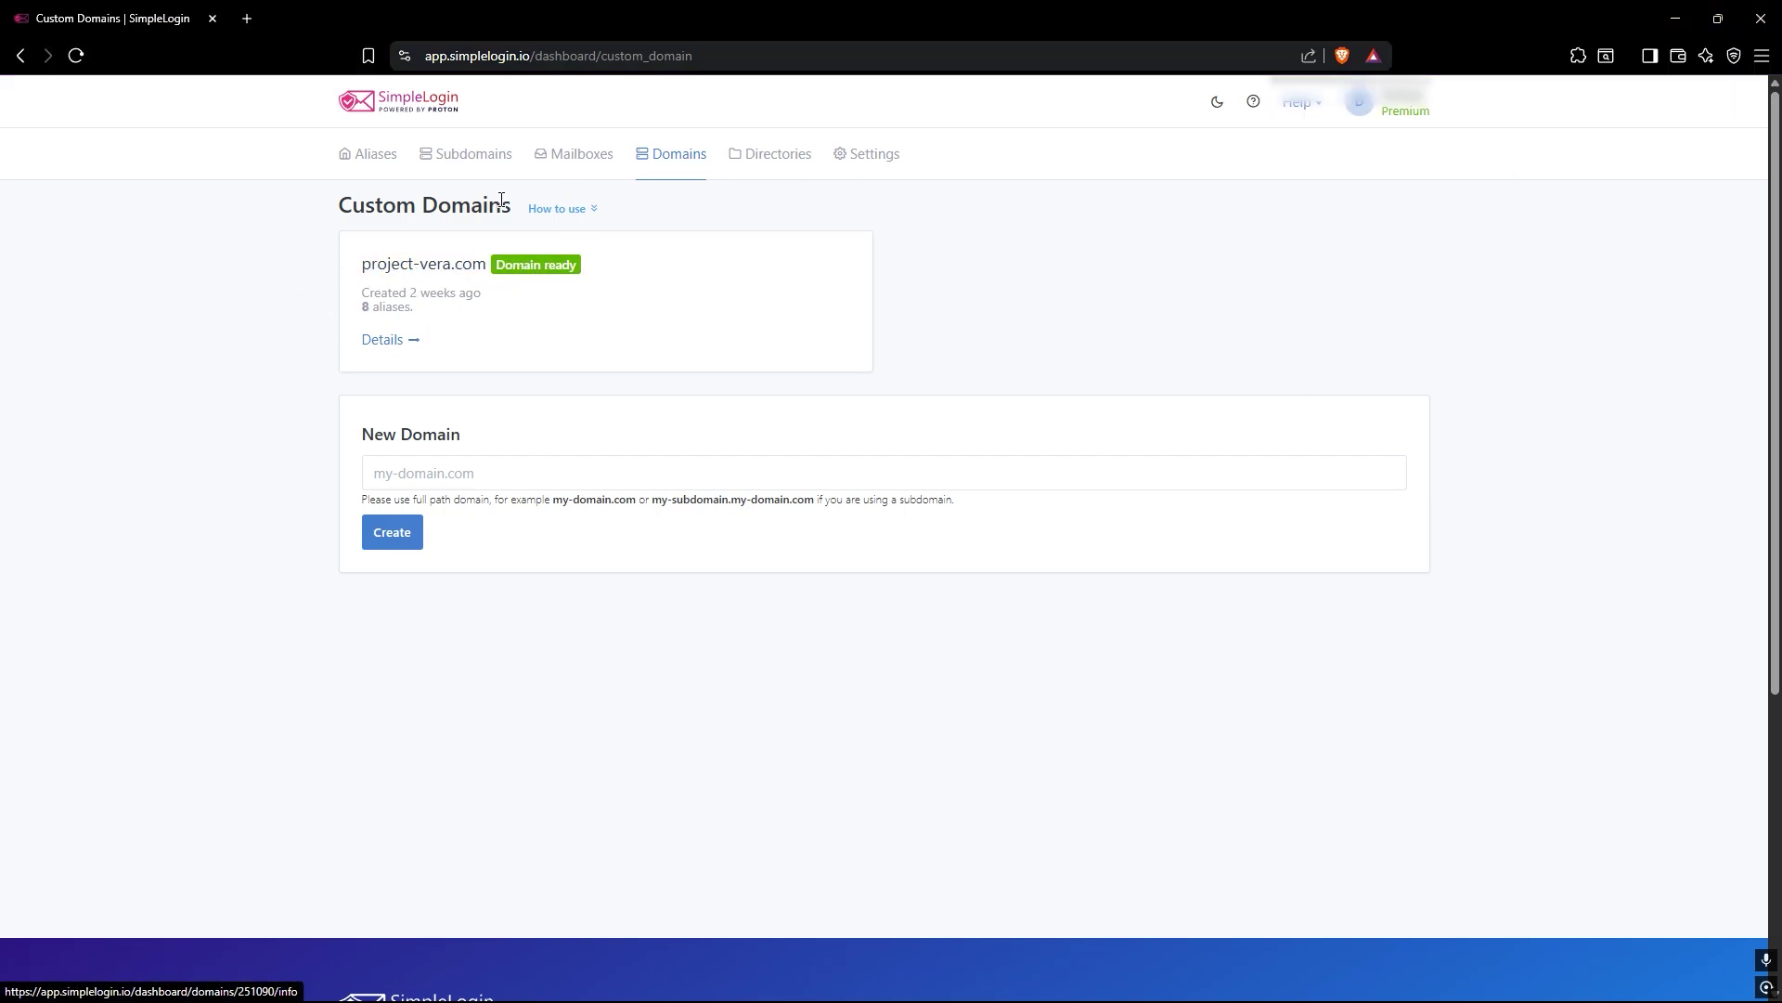
Draft an uncreated custom alias with prefix 'info' on project-vera.com, then go to Subdomains.
left_click(369, 153)
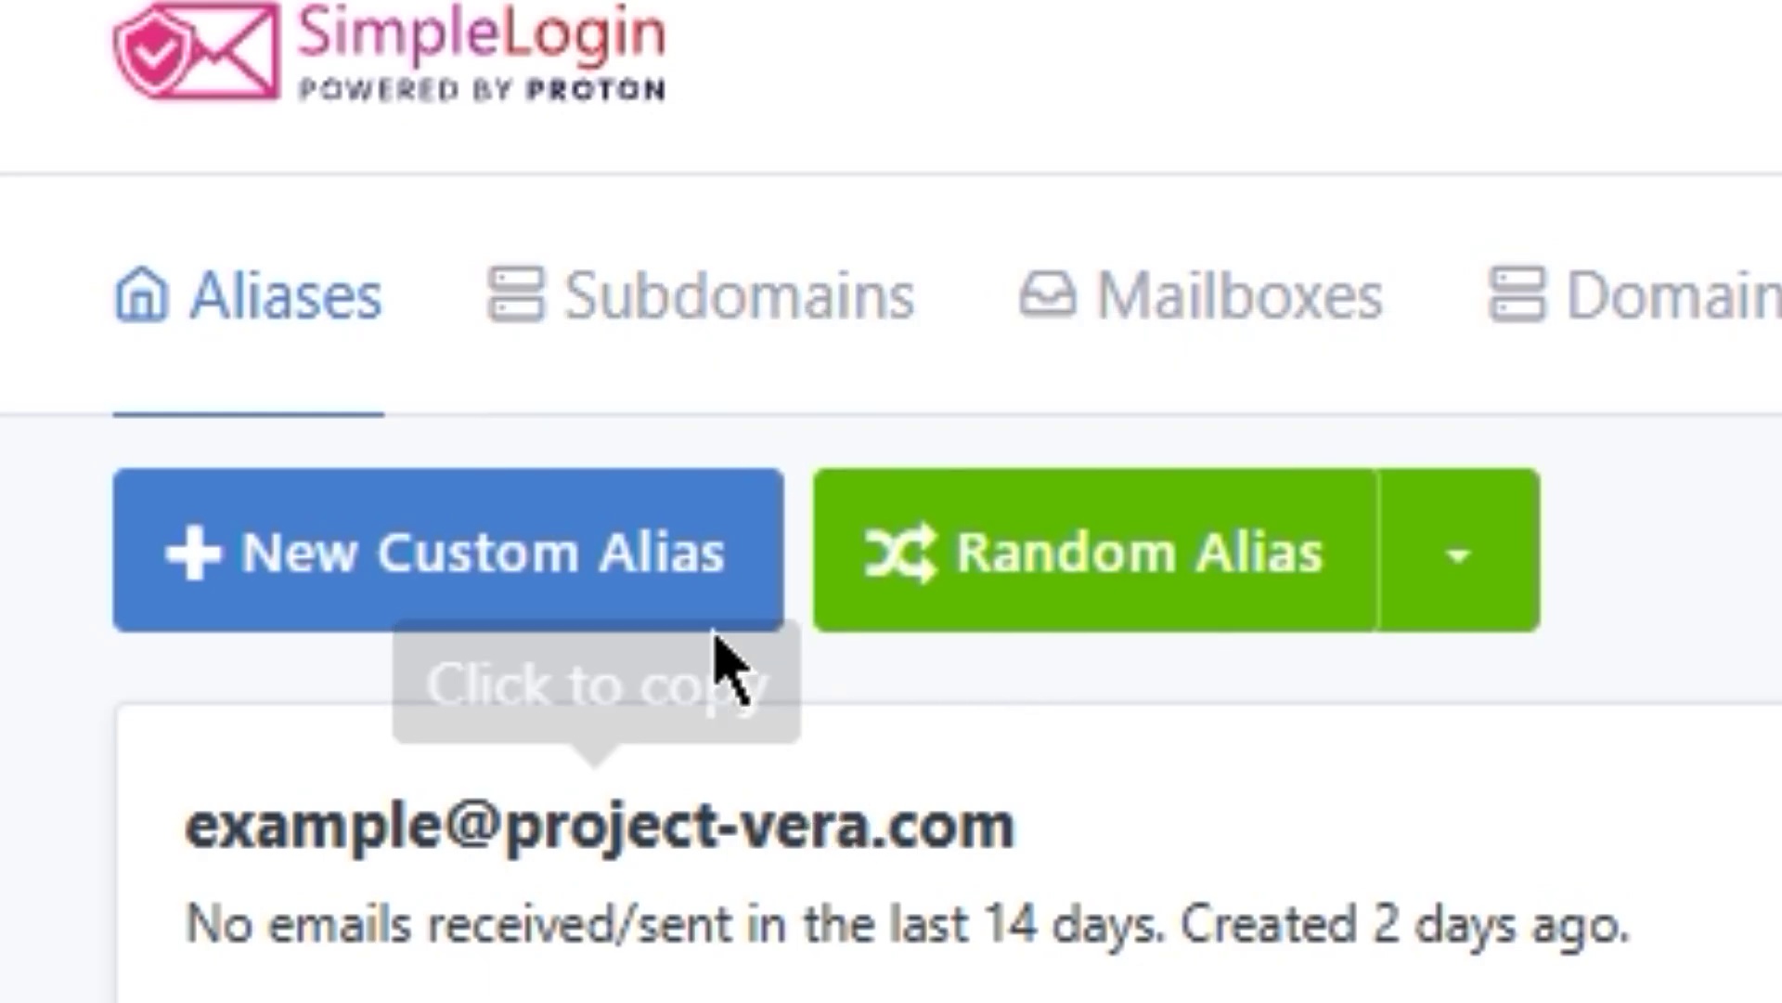
left_click(509, 597)
left_click(487, 276)
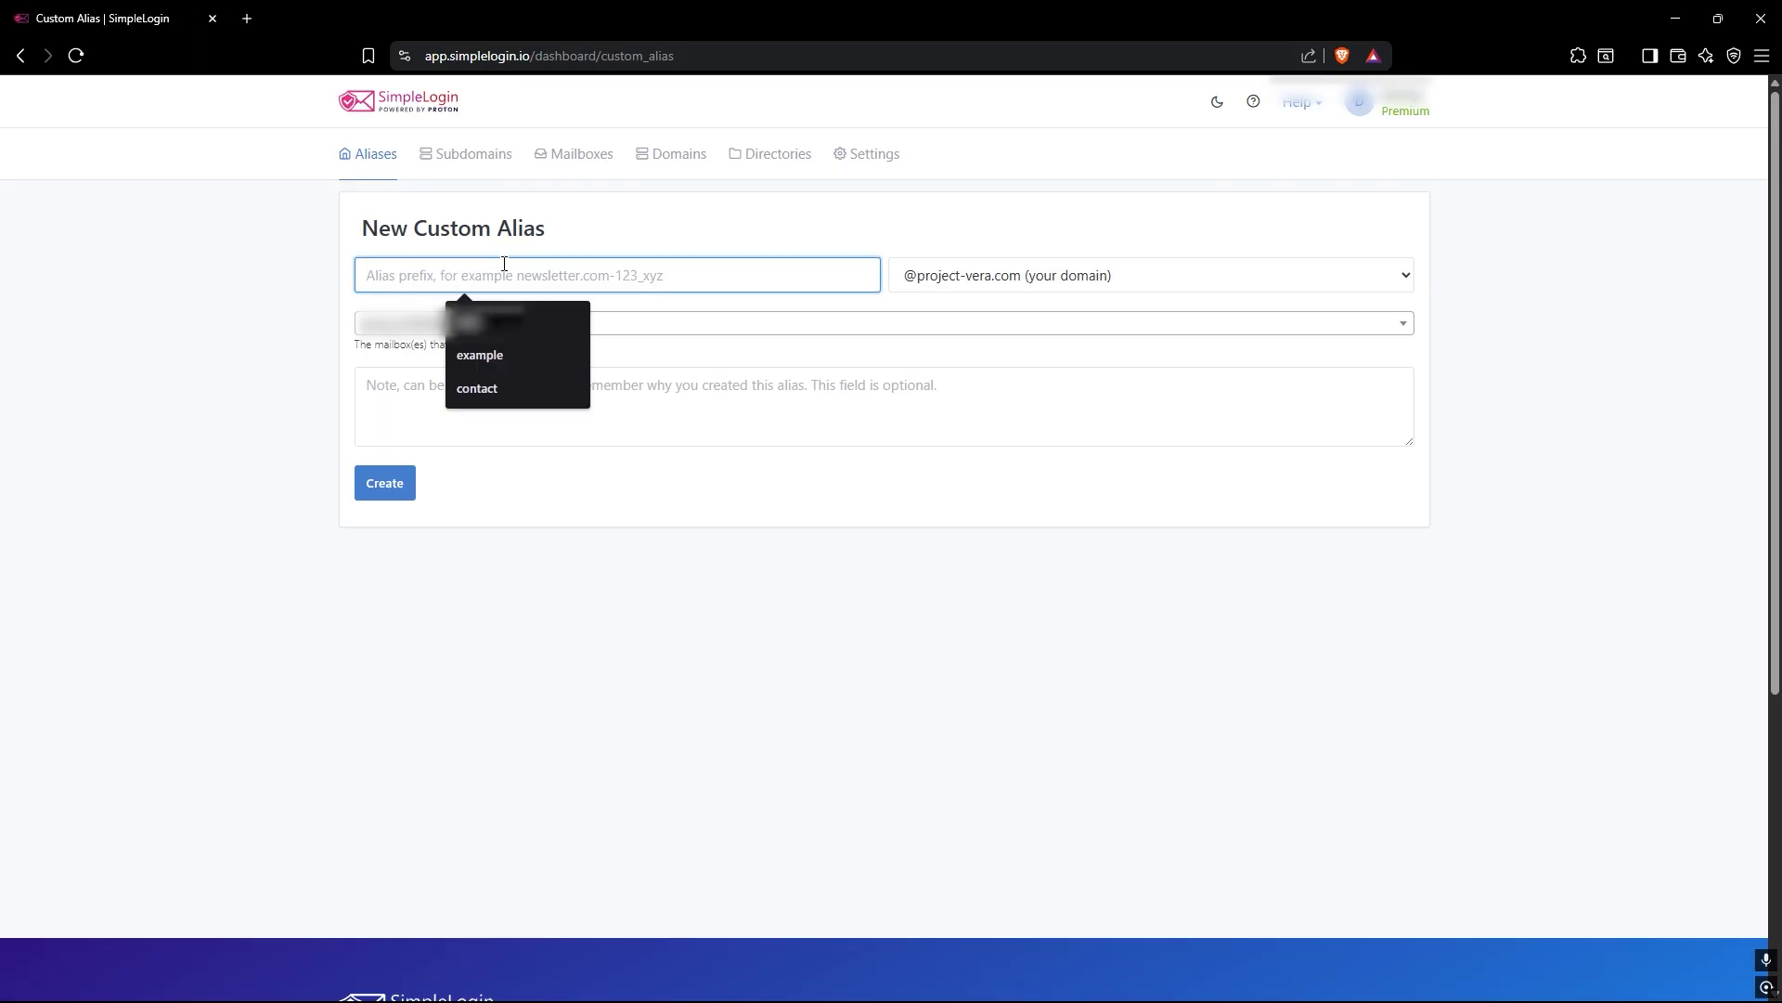
type("info")
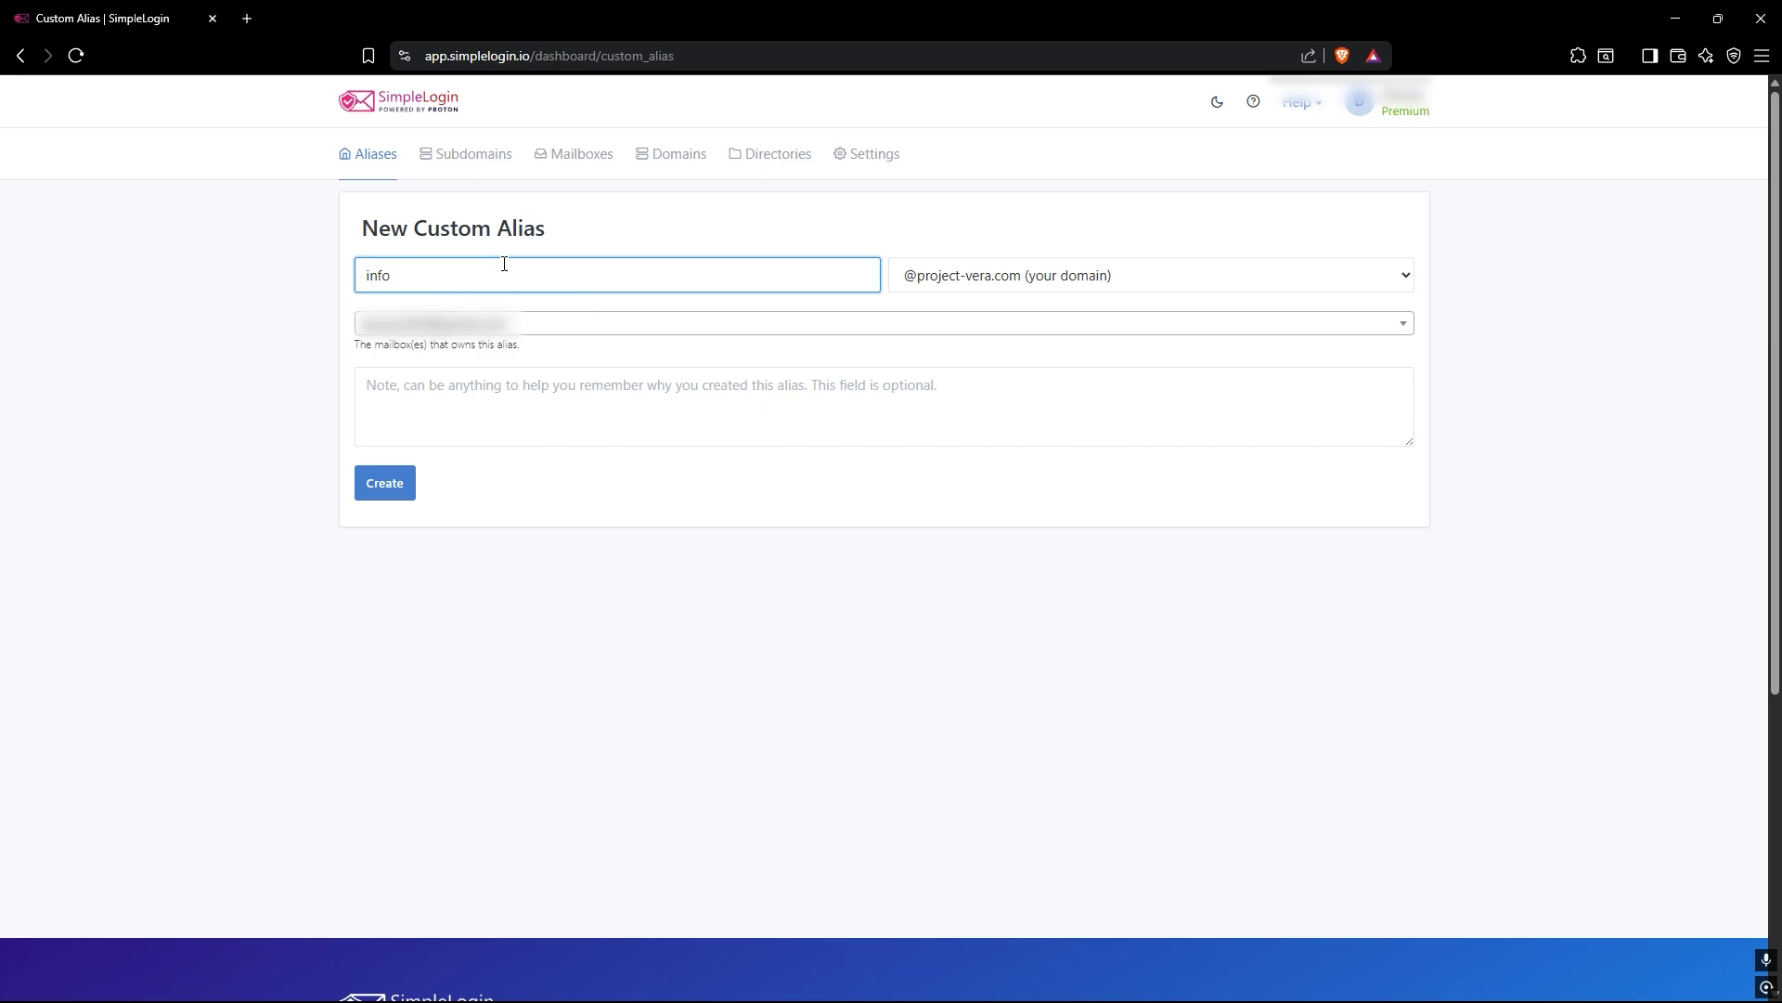
left_click(974, 275)
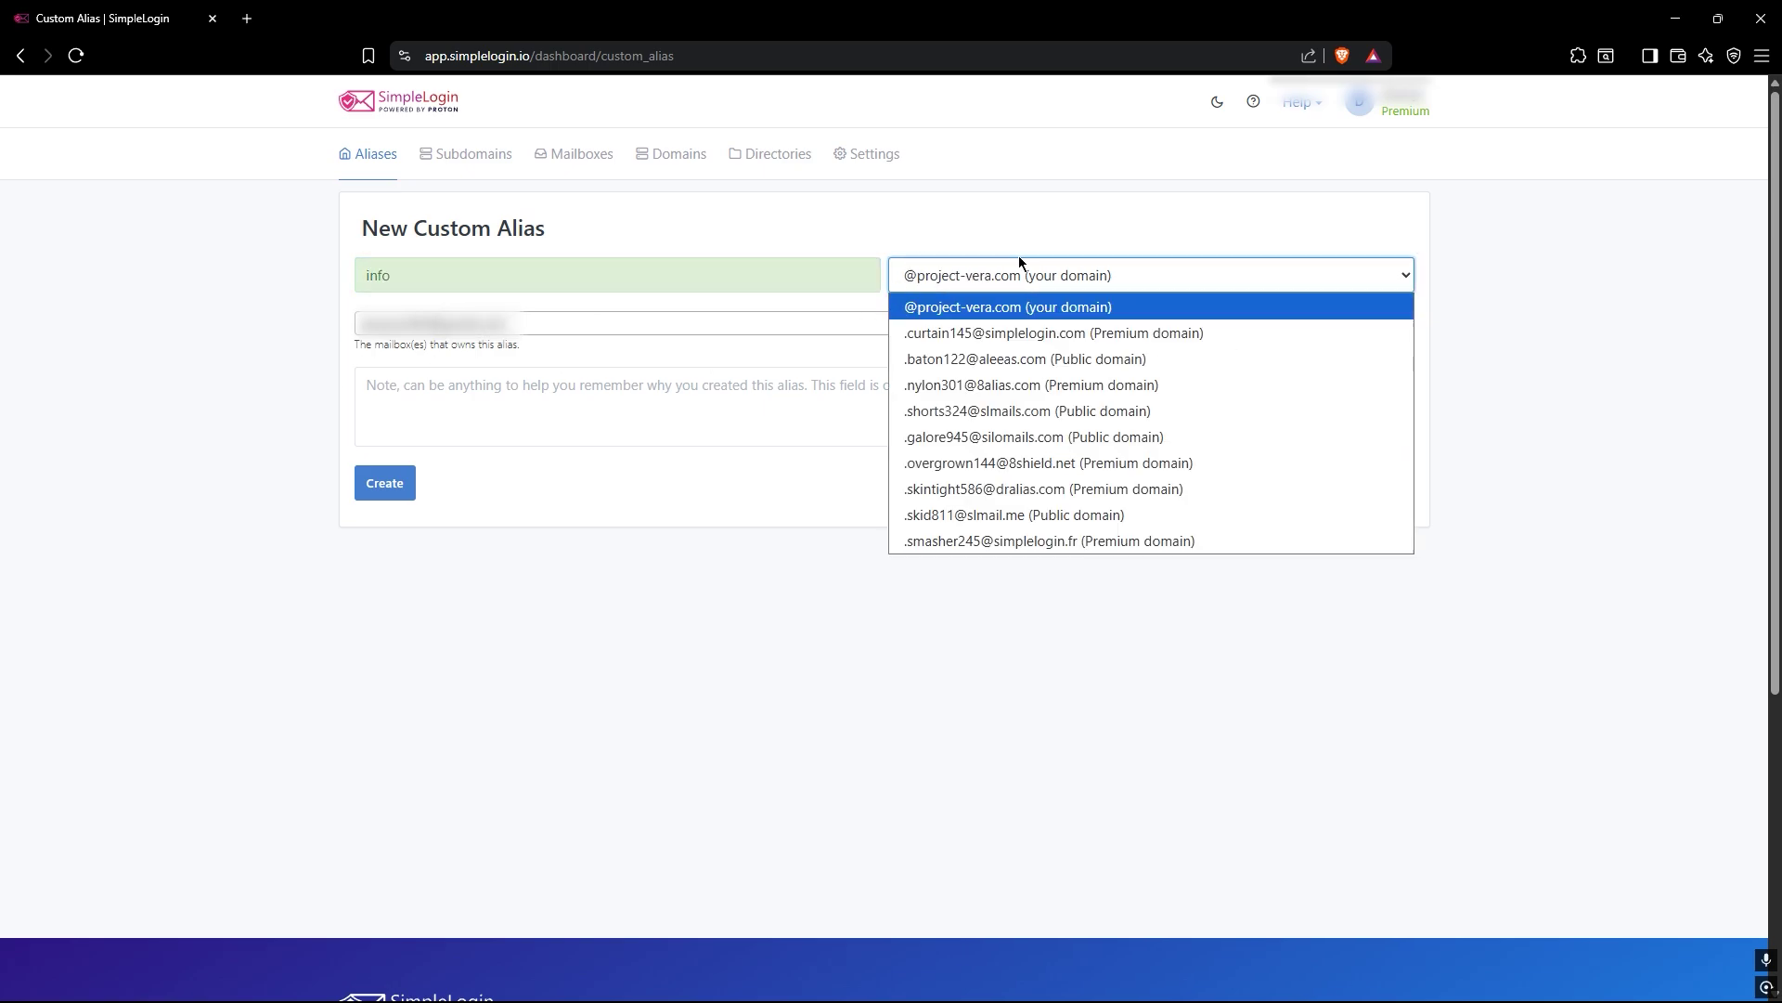
left_click(986, 277)
left_click(983, 284)
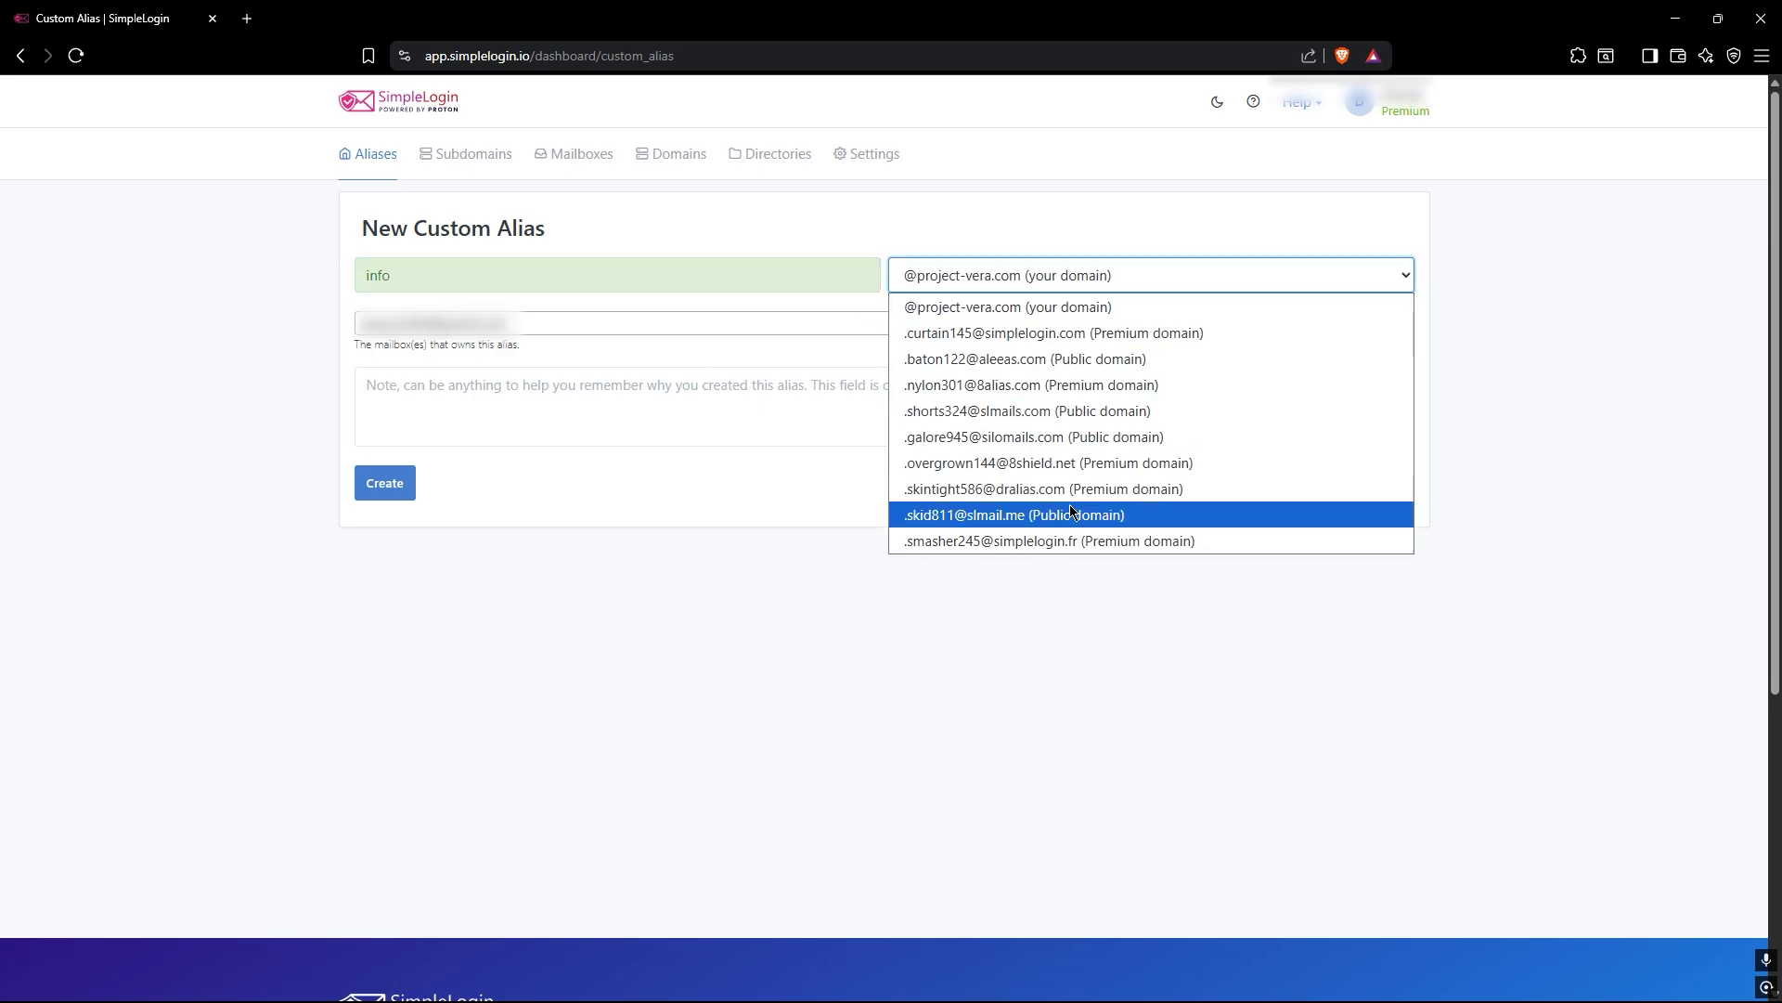
left_click(431, 344)
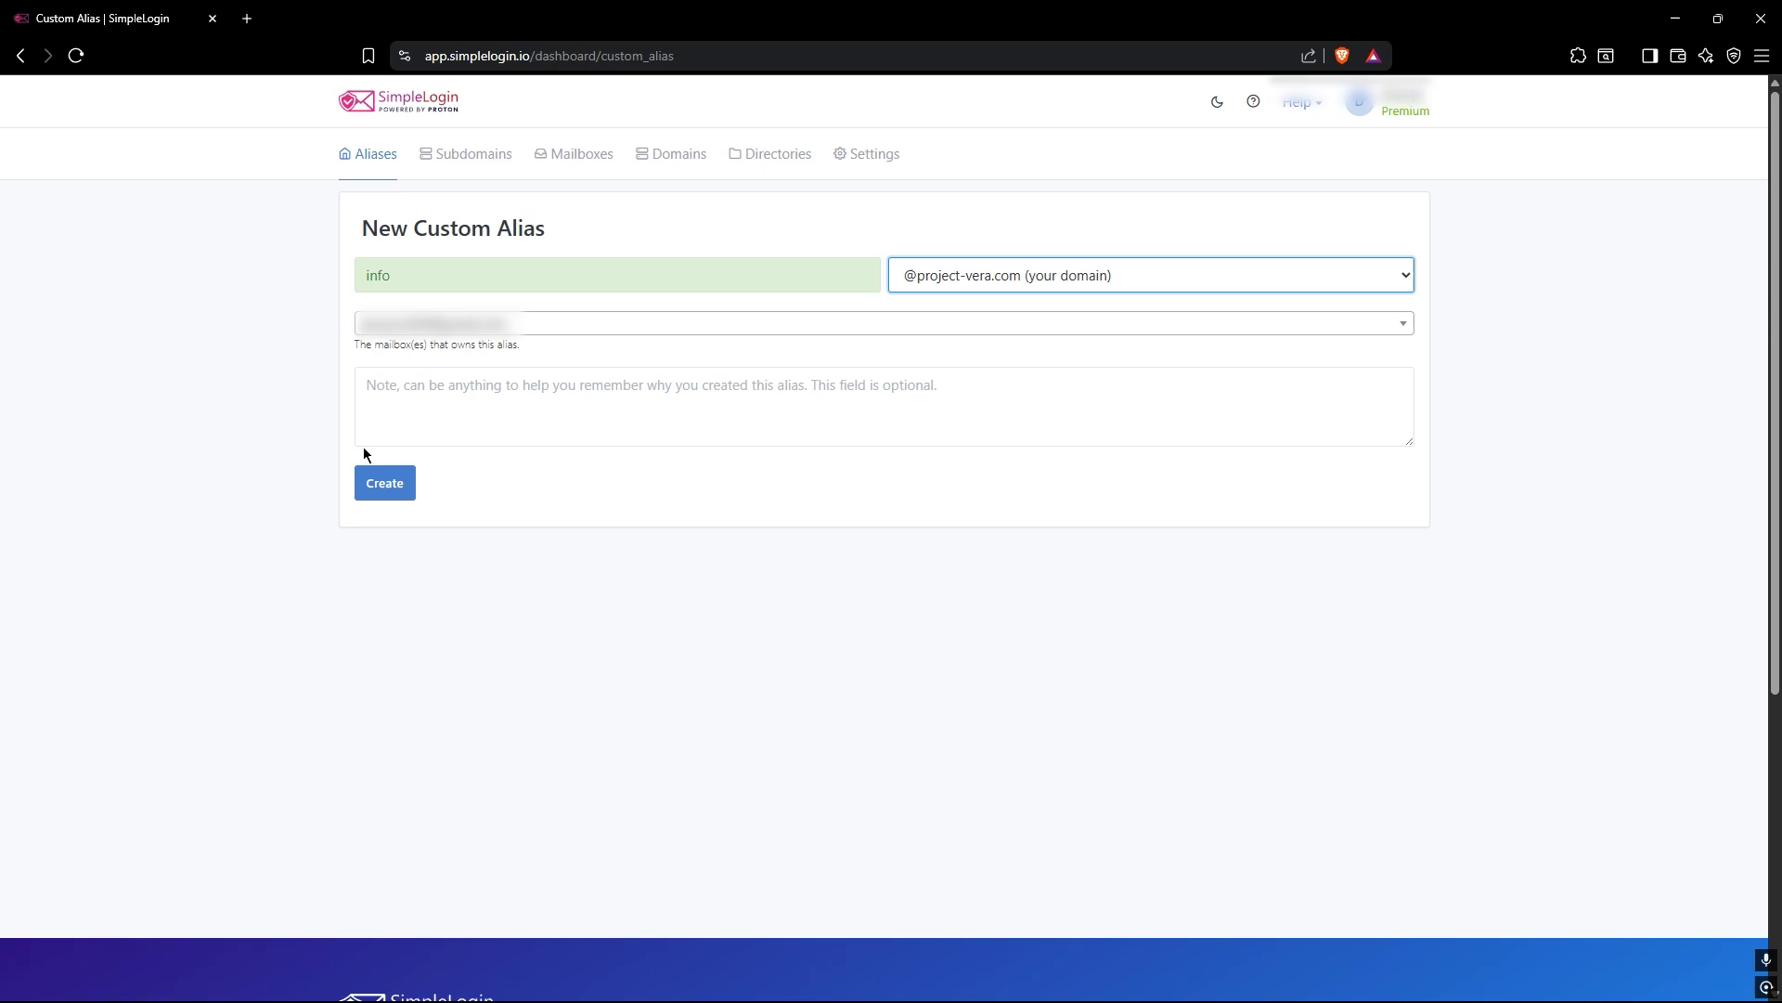
left_click(468, 158)
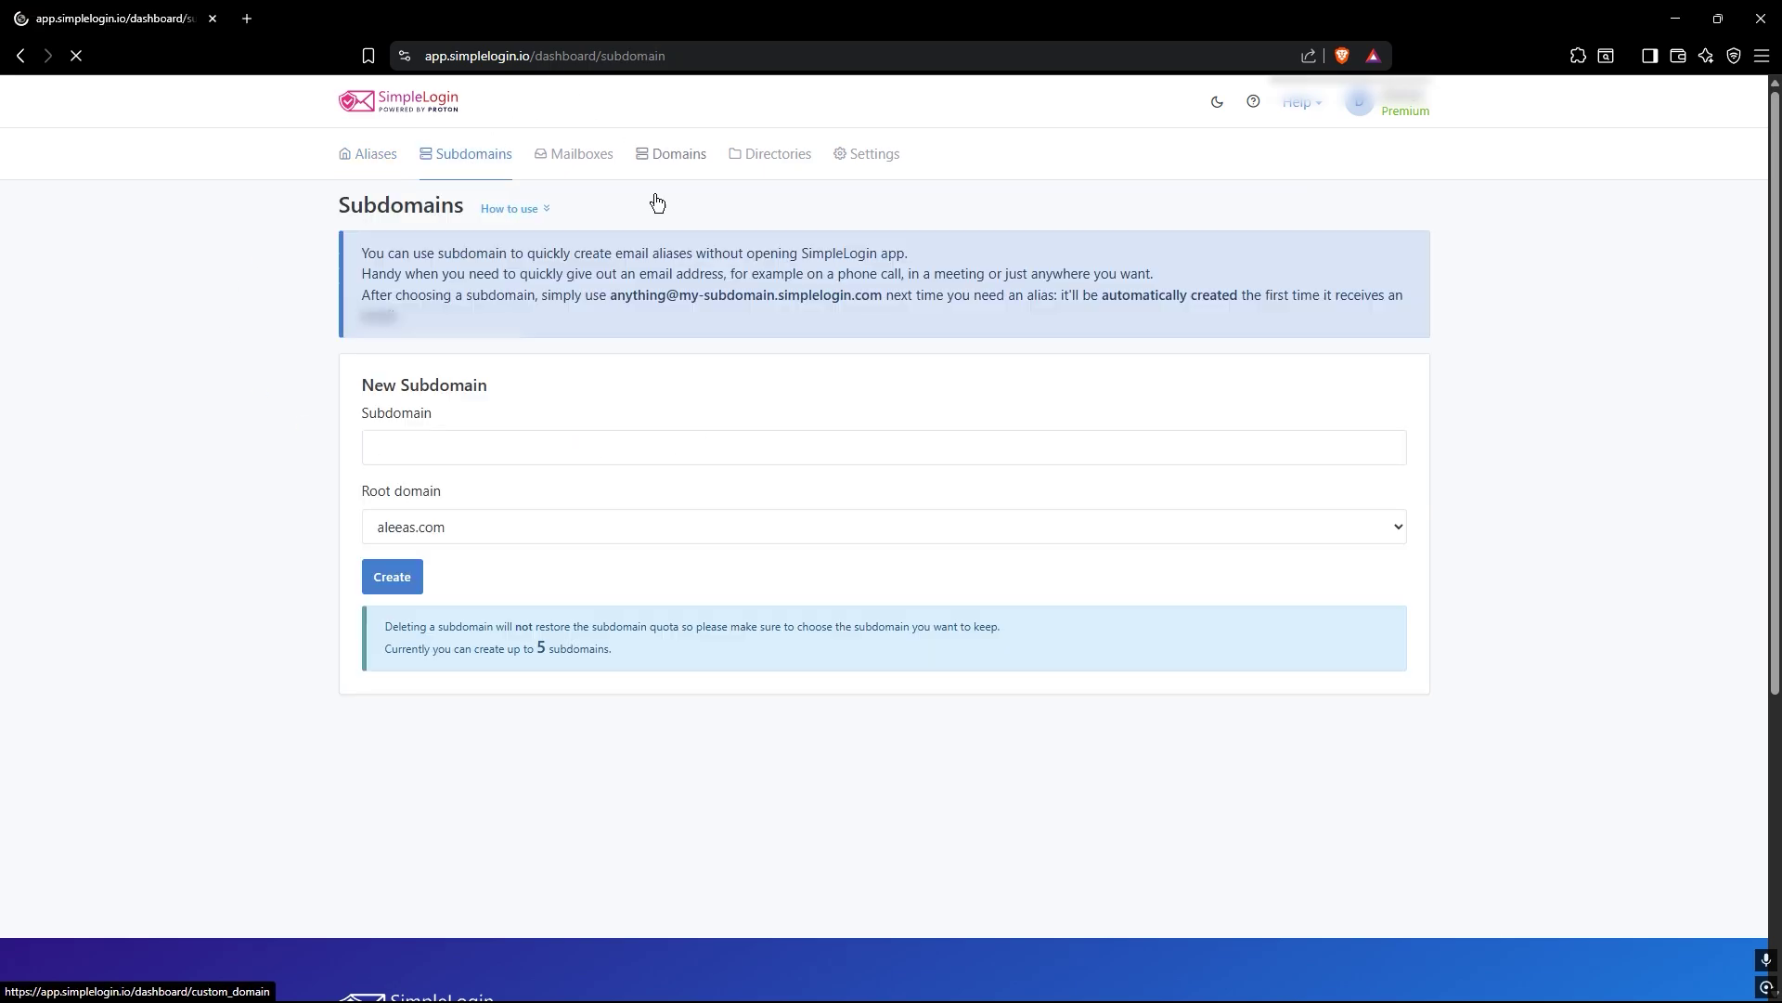
Fill the New Subdomain form with 'information' on root domain simplelogin.com, without creating it.
left_click(498, 525)
left_click(503, 576)
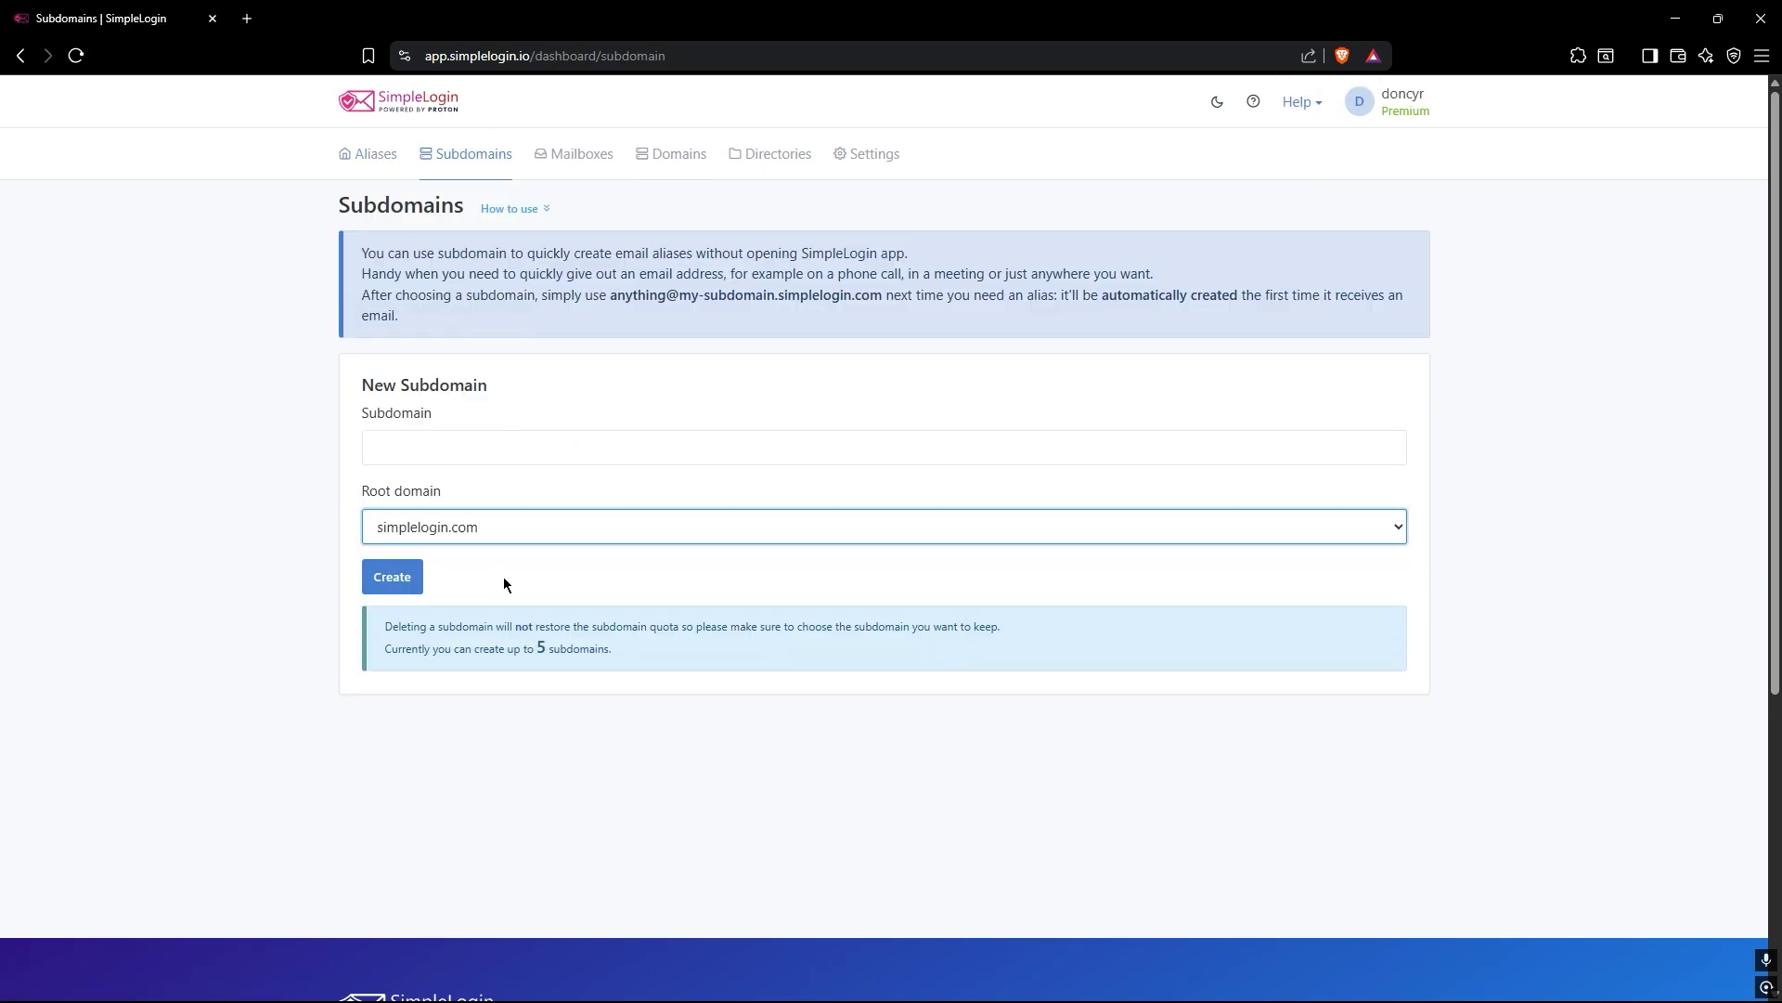
left_click(547, 454)
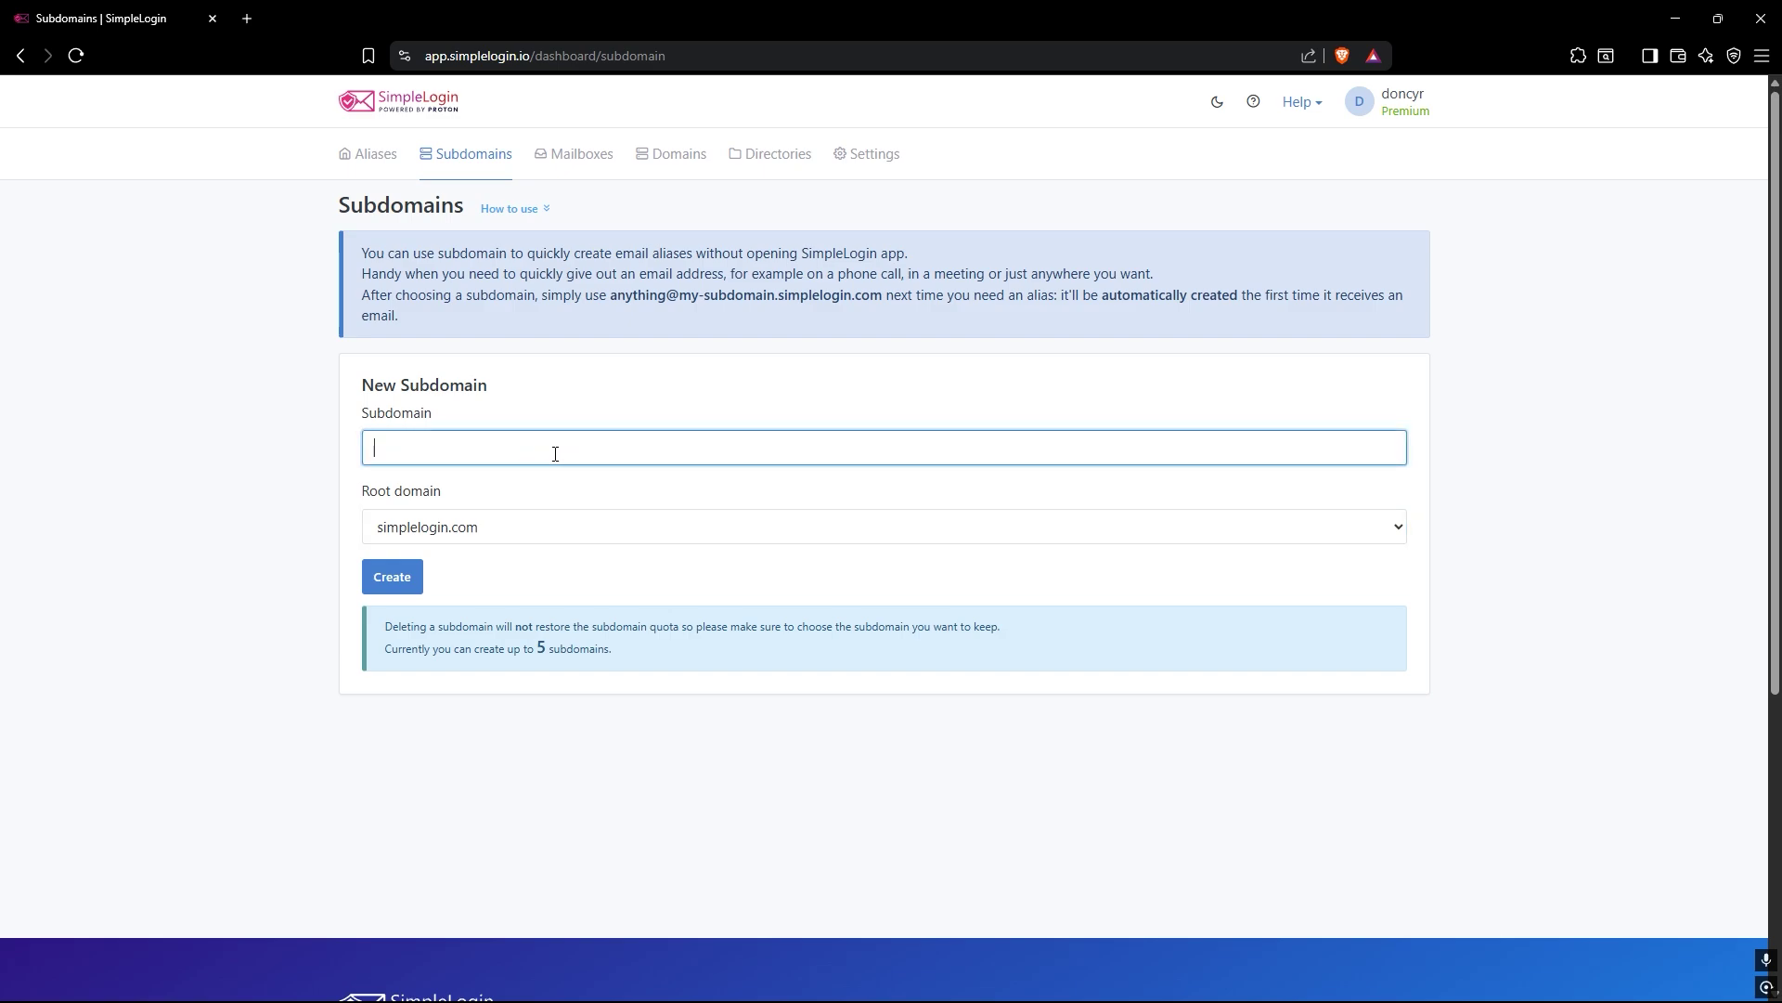
type("information")
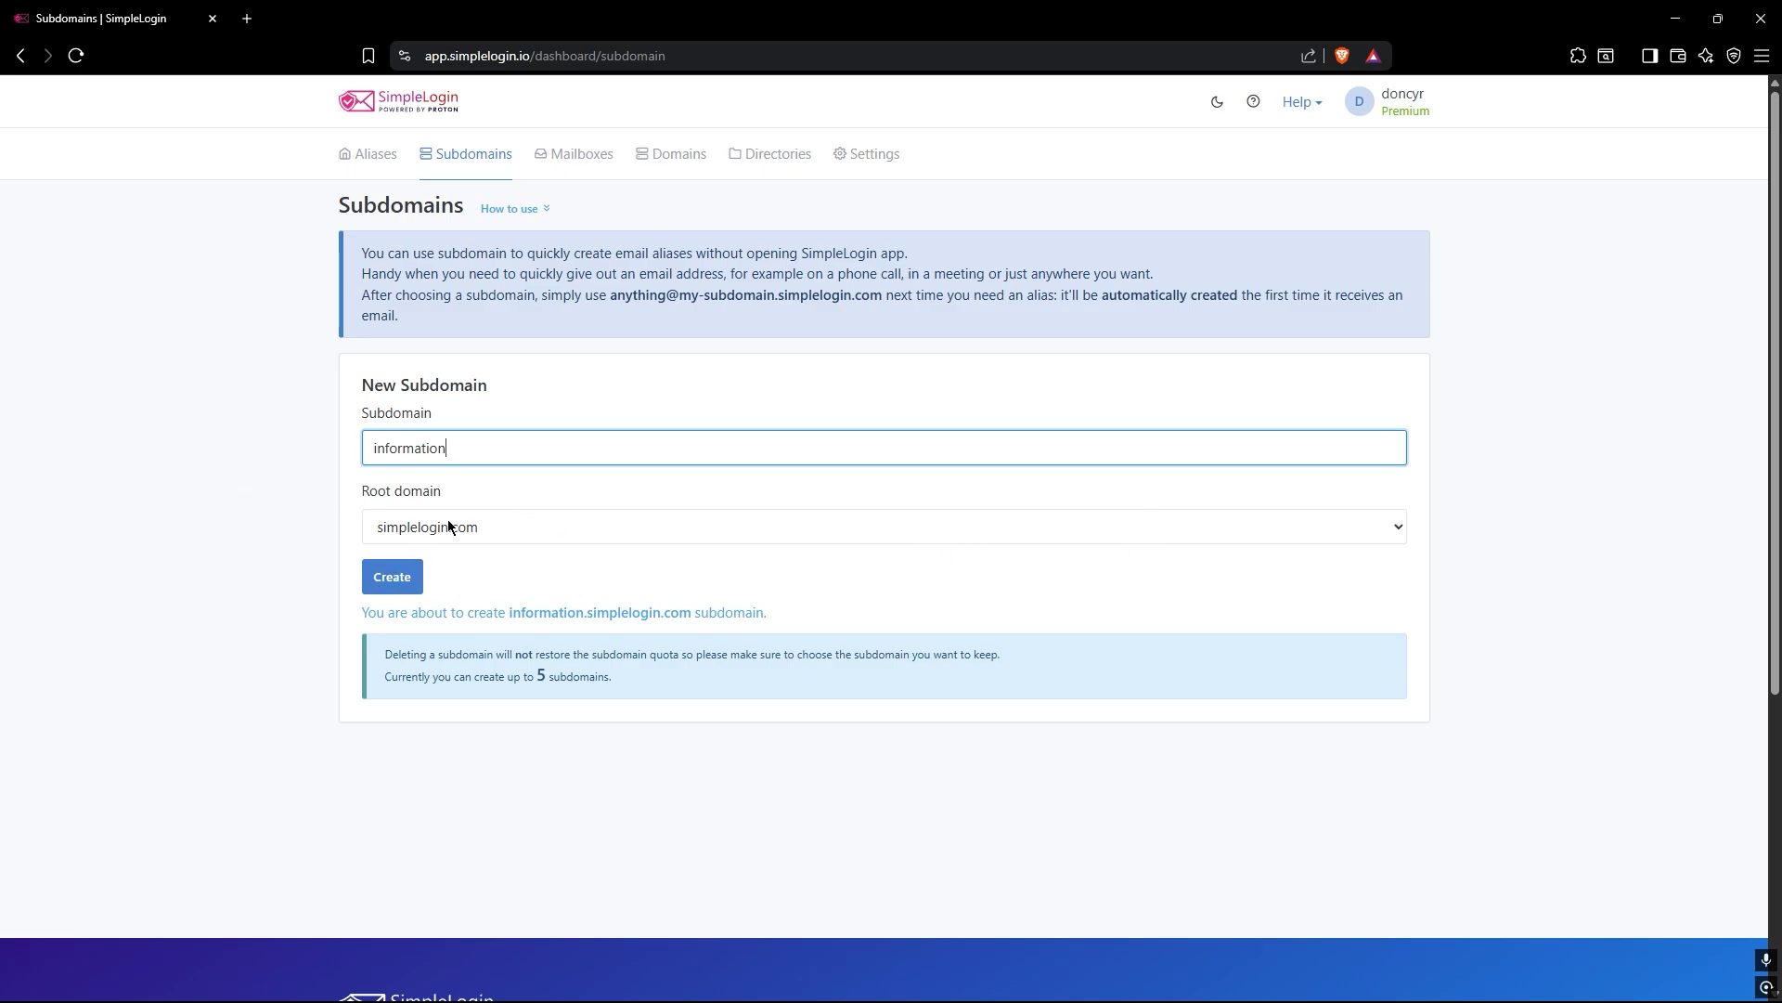
left_click(488, 534)
left_click(483, 521)
left_click(511, 529)
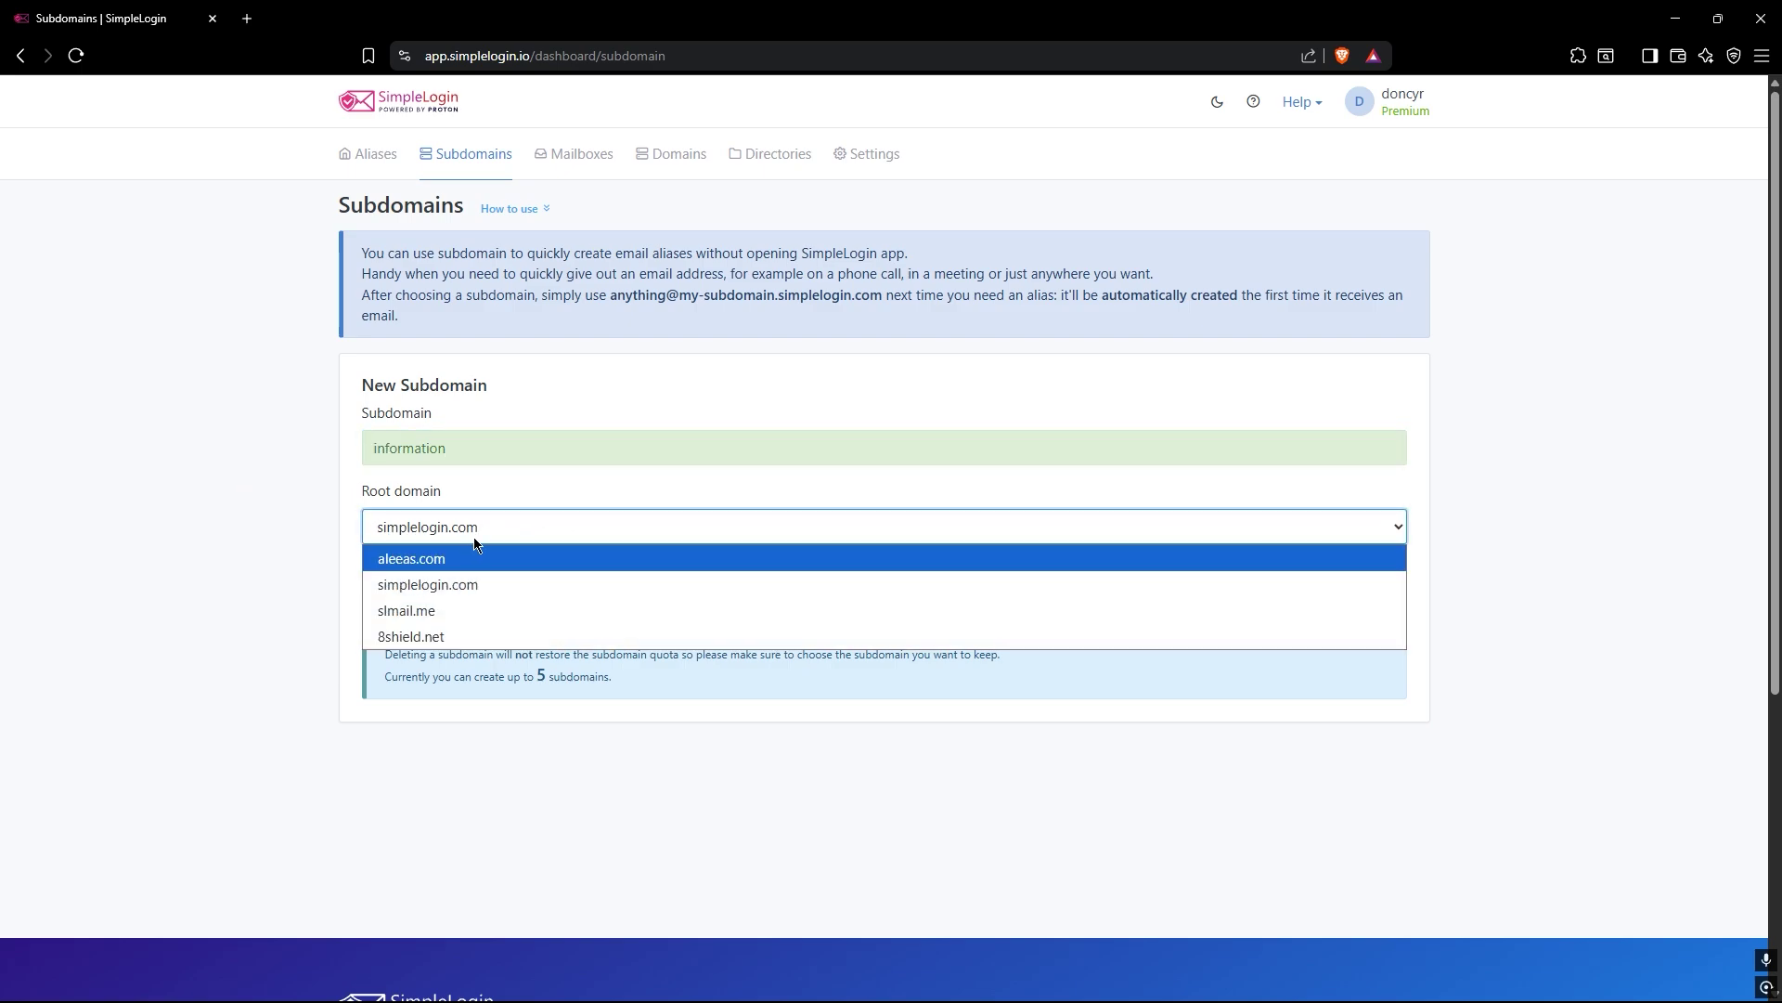
left_click(475, 538)
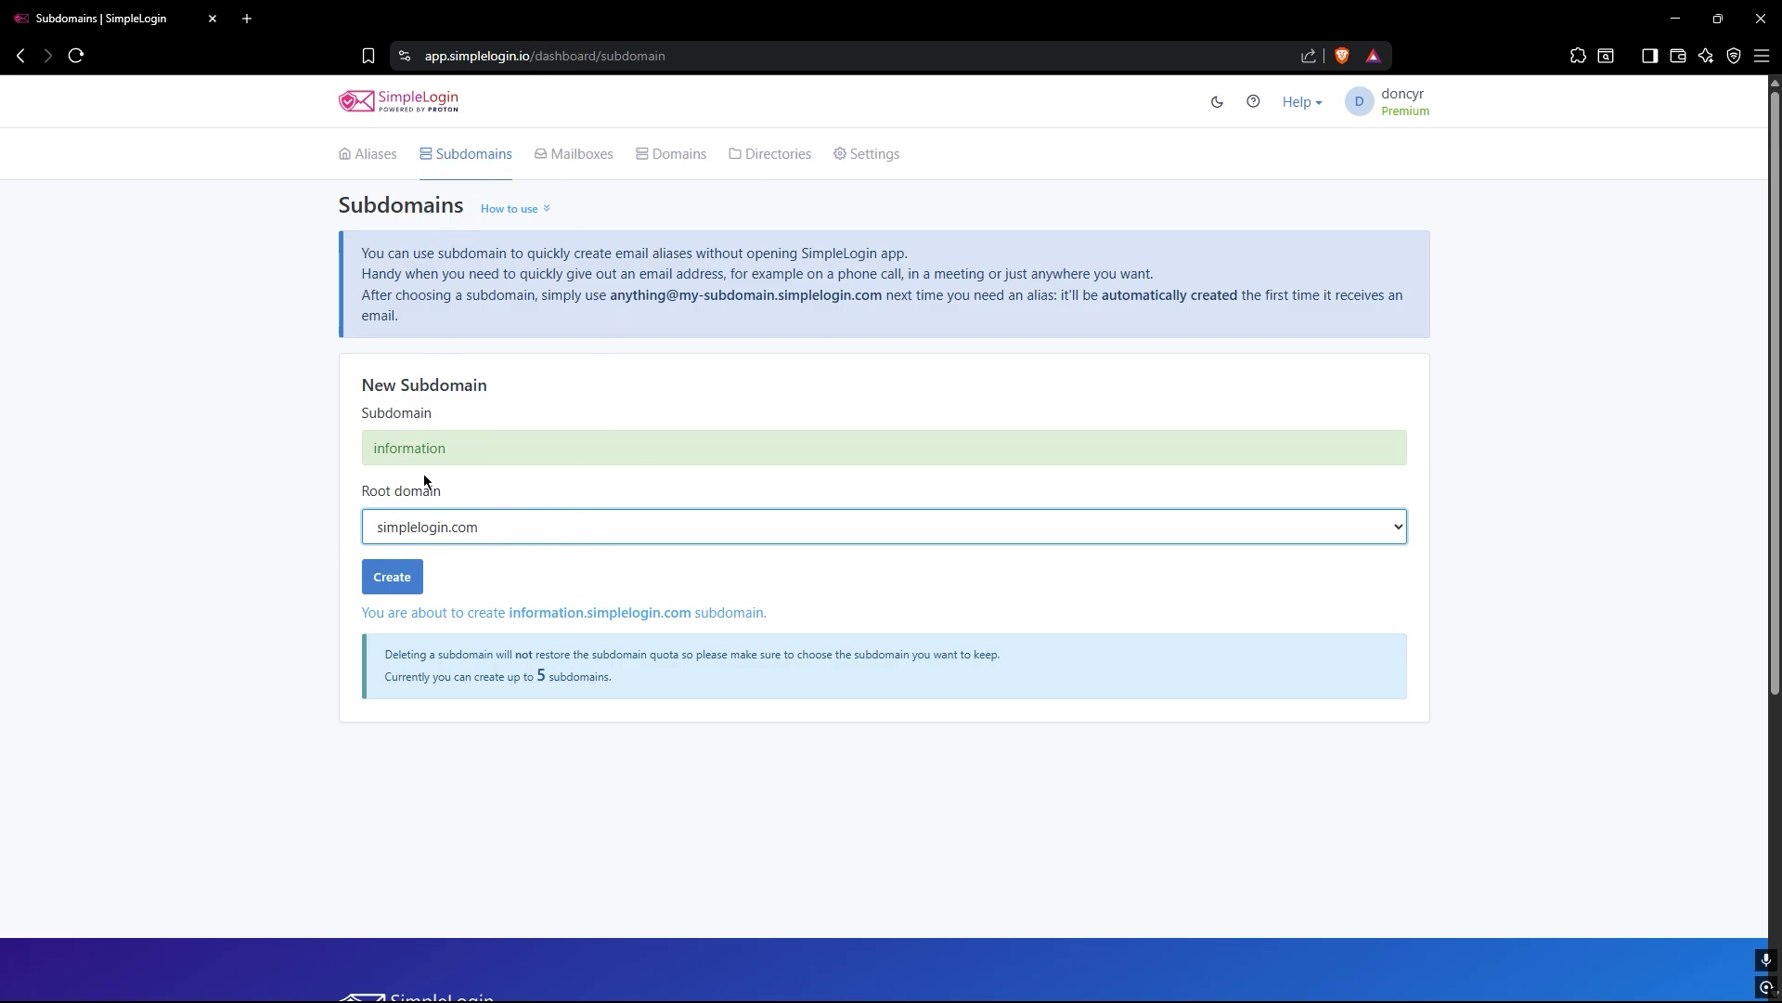
left_click(521, 527)
Leave the subdomain uncreated and return to Custom Domains listing project-vera.com.
left_click(516, 520)
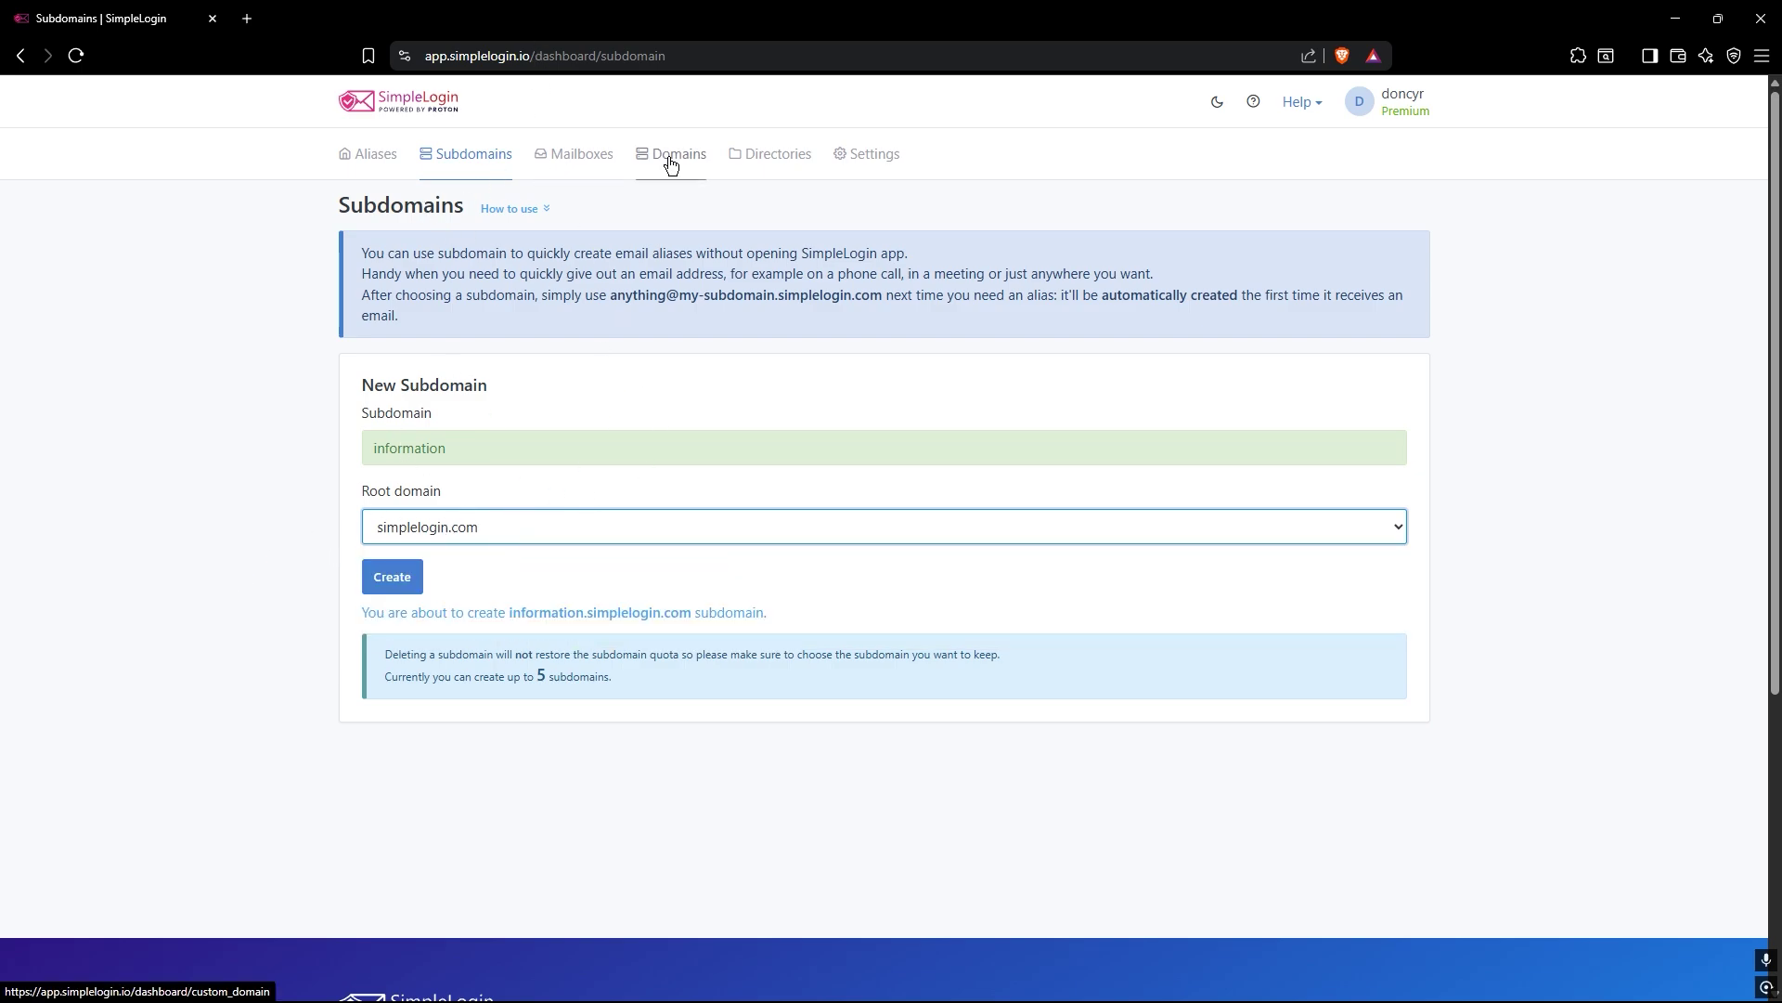
left_click(670, 165)
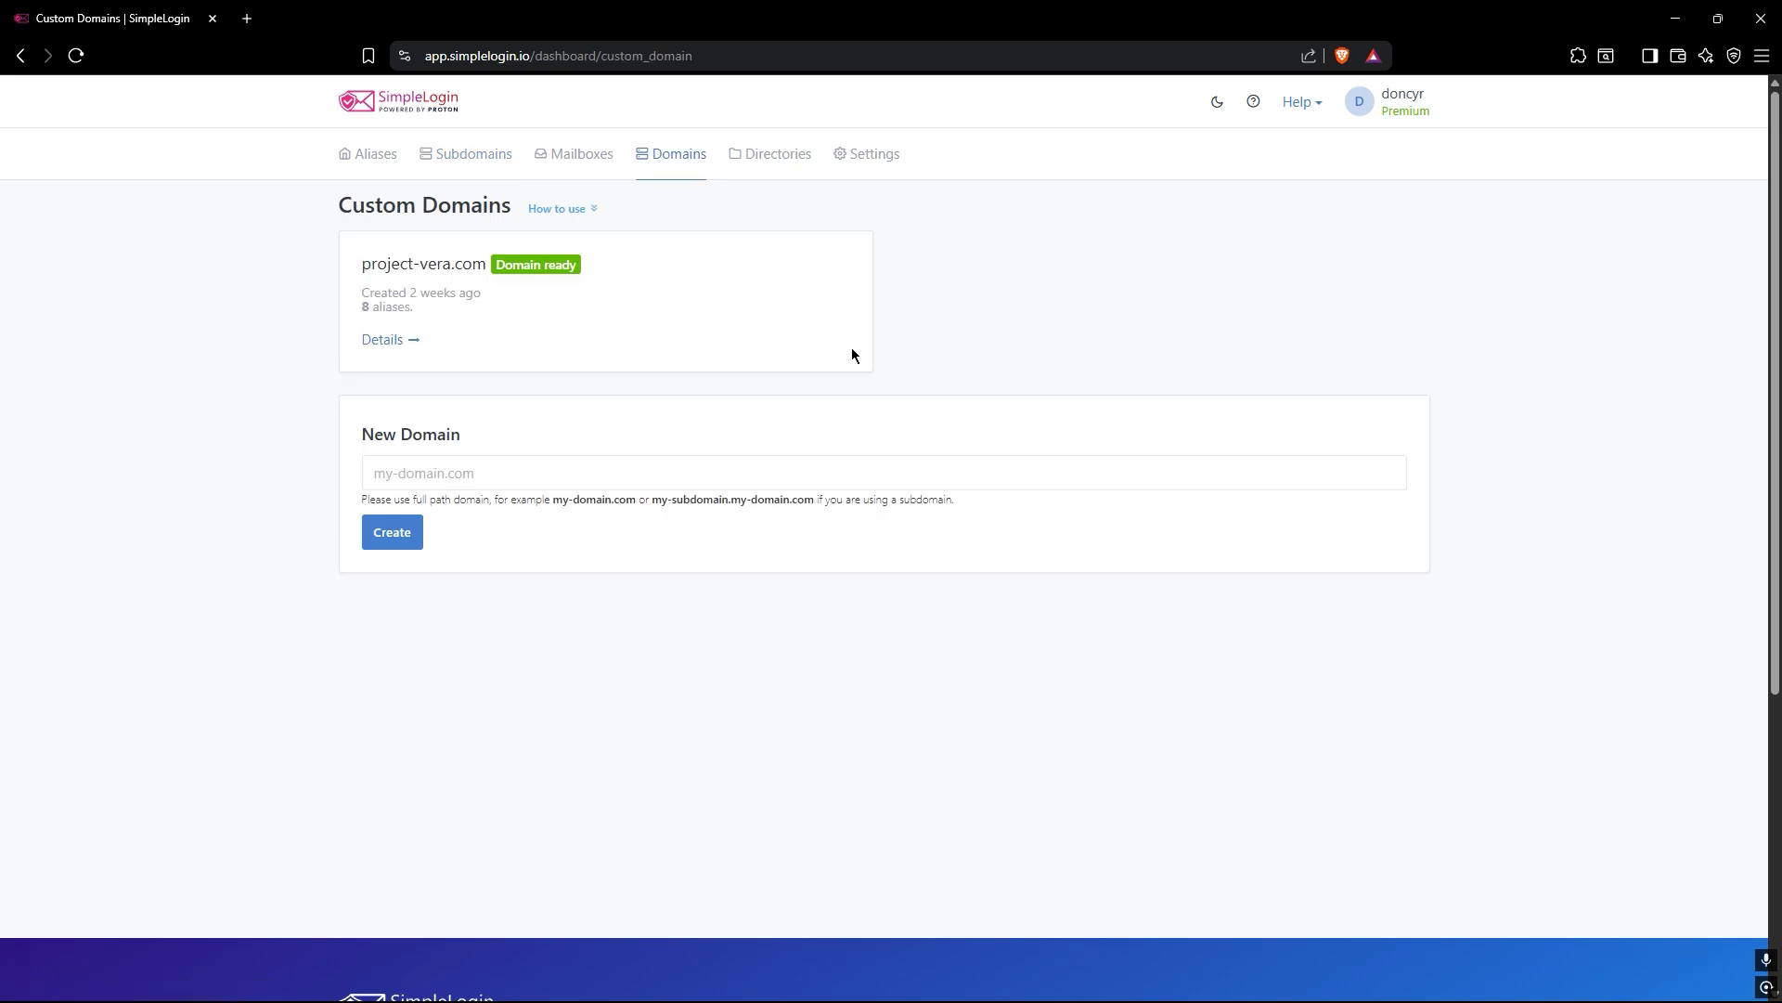